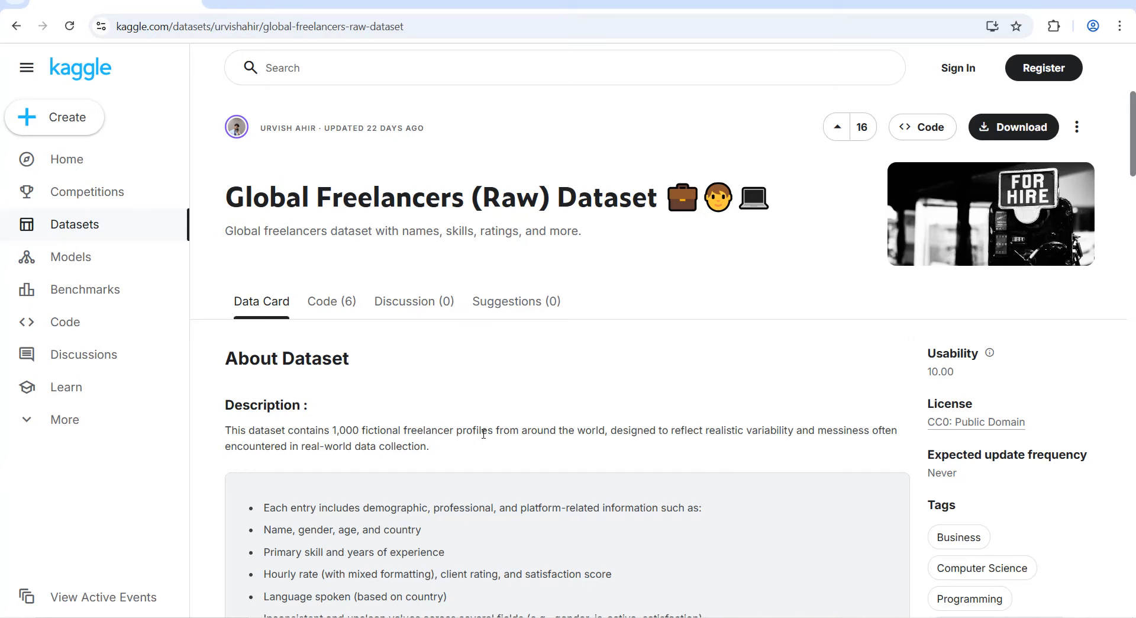
Examine the Global Freelancers (Raw) dataset page, including its expanded description and the column descriptions for global_freelancers_raw.csv
scroll(483, 423, "down", 10)
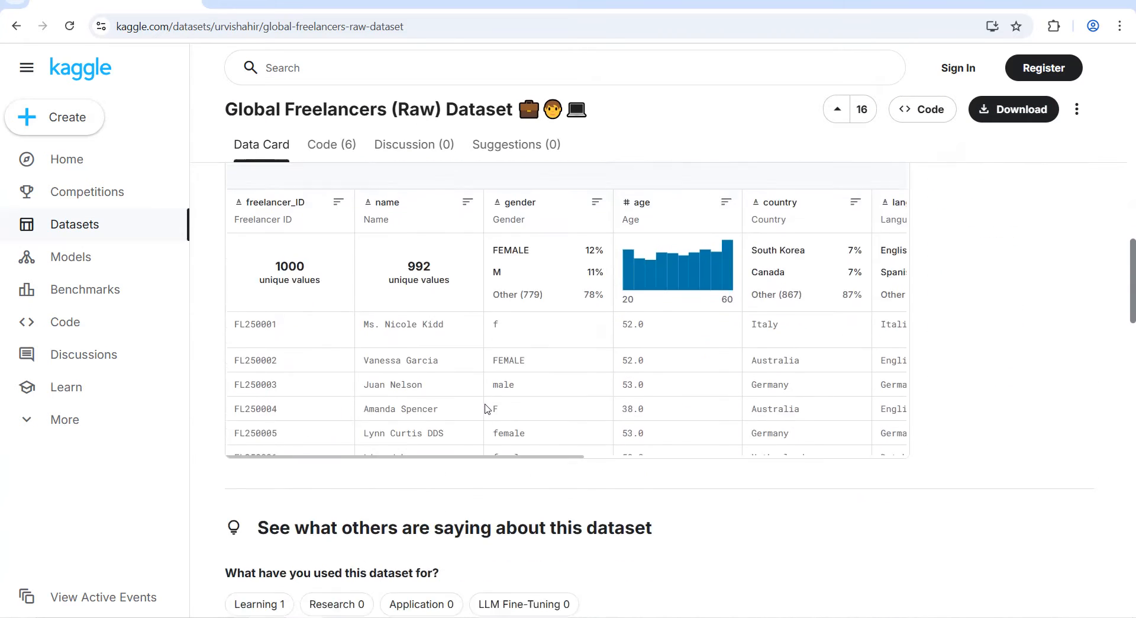
scroll(485, 408, "up", 4)
scroll(485, 408, "up", 5)
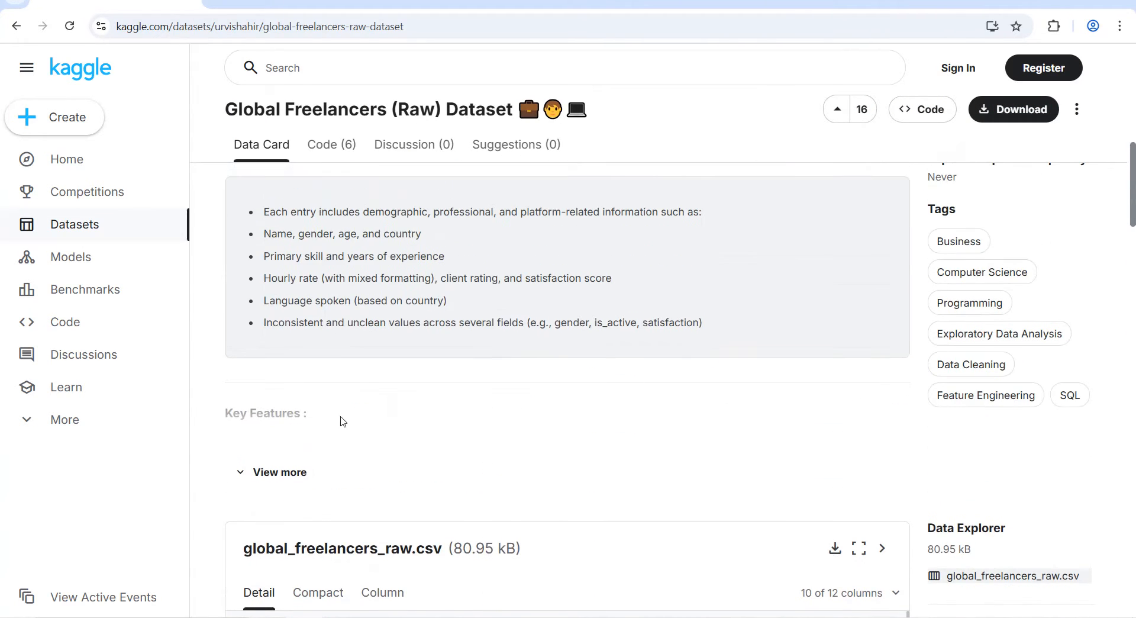
left_click(289, 473)
scroll(380, 398, "down", 9)
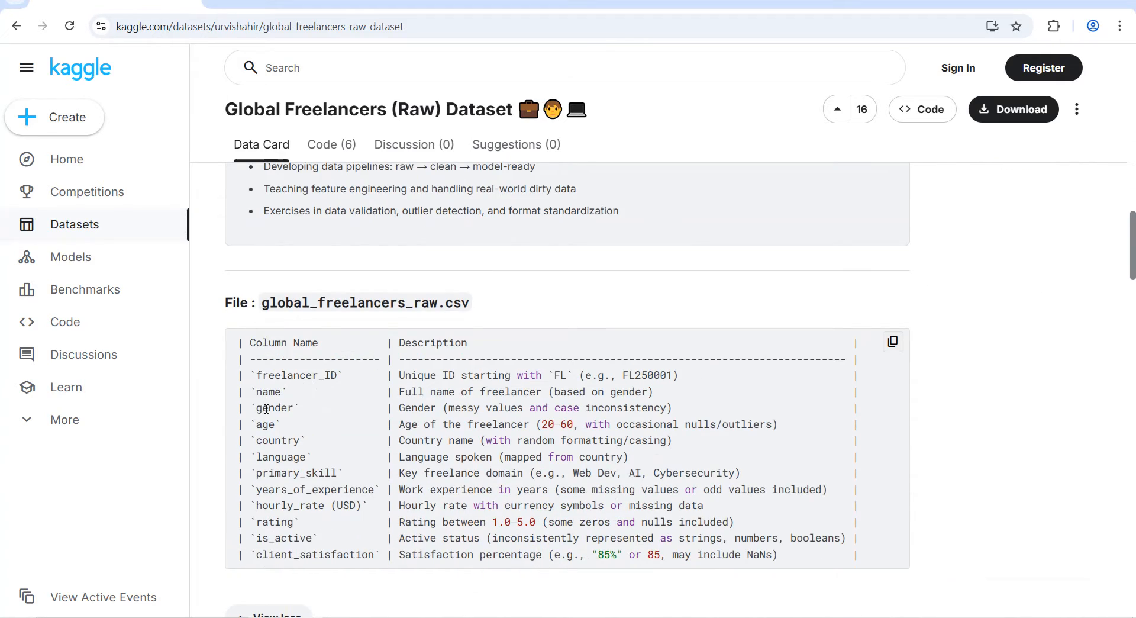
scroll(275, 410, "down", 1)
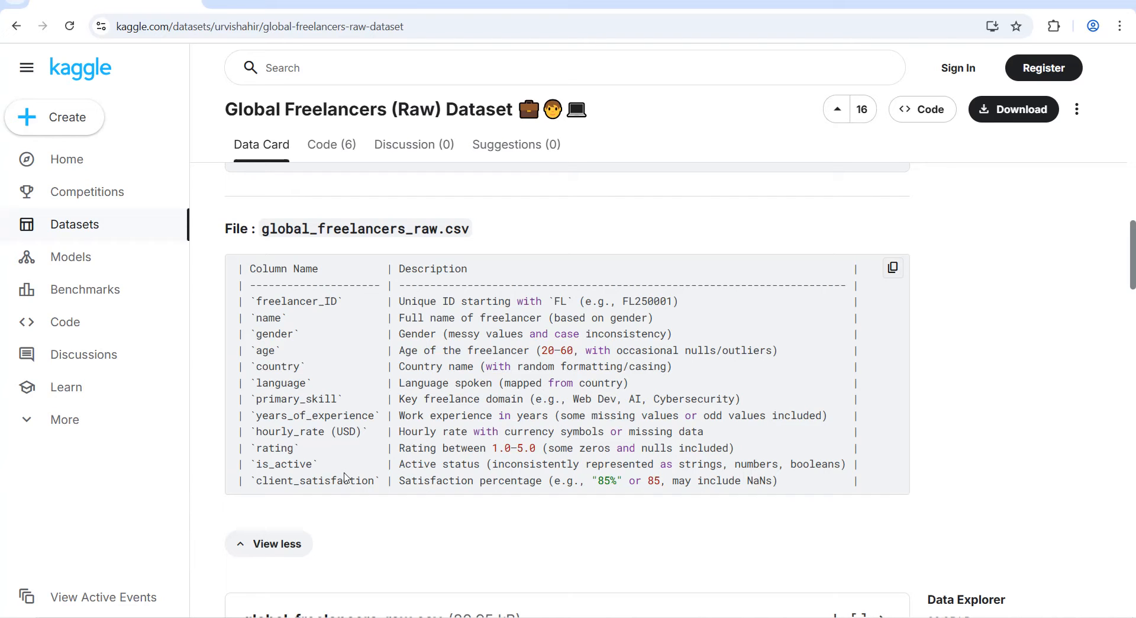
triple_click(445, 26)
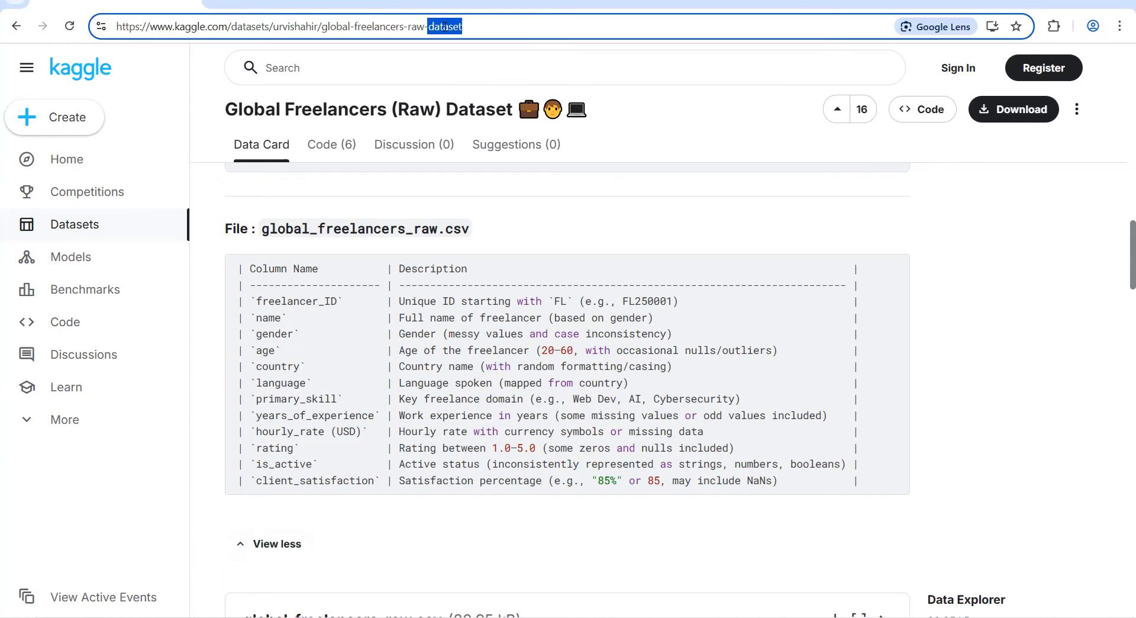
left_click(668, 205)
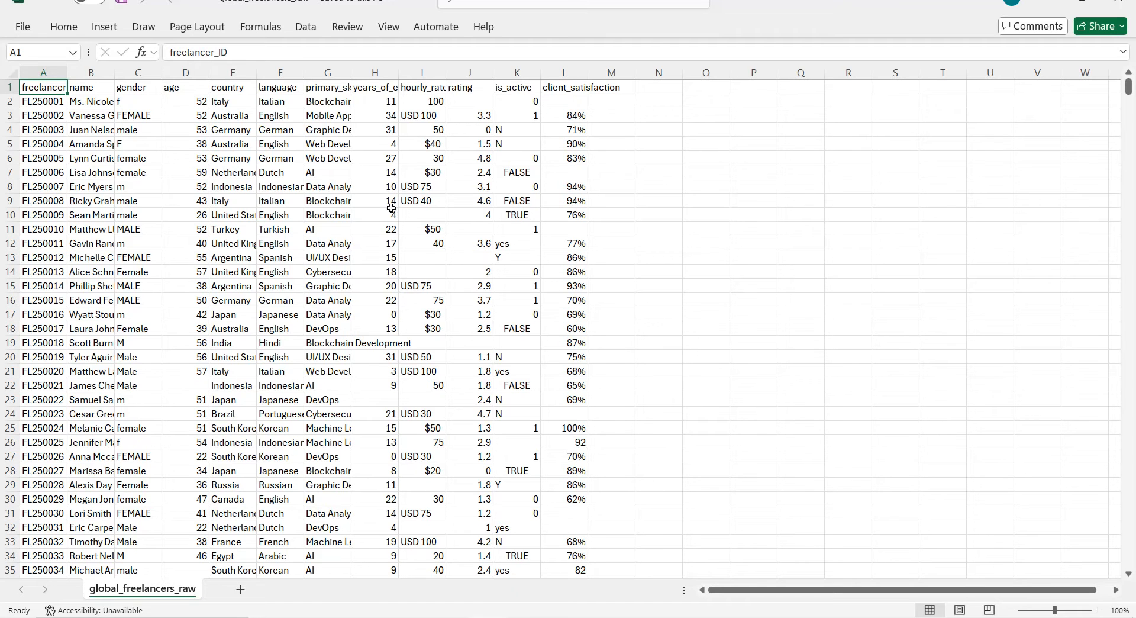
Convert the full data range on the global_freelancers_raw sheet into a table, using the first row as headers
left_click(307, 211)
key("ctrl+a")
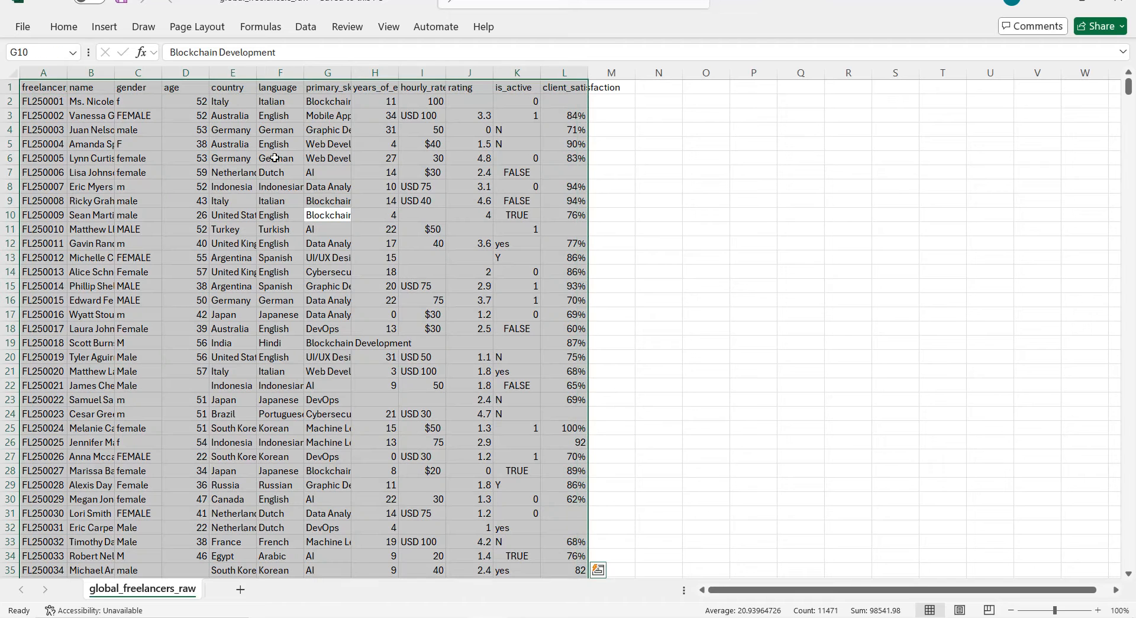
left_click(104, 27)
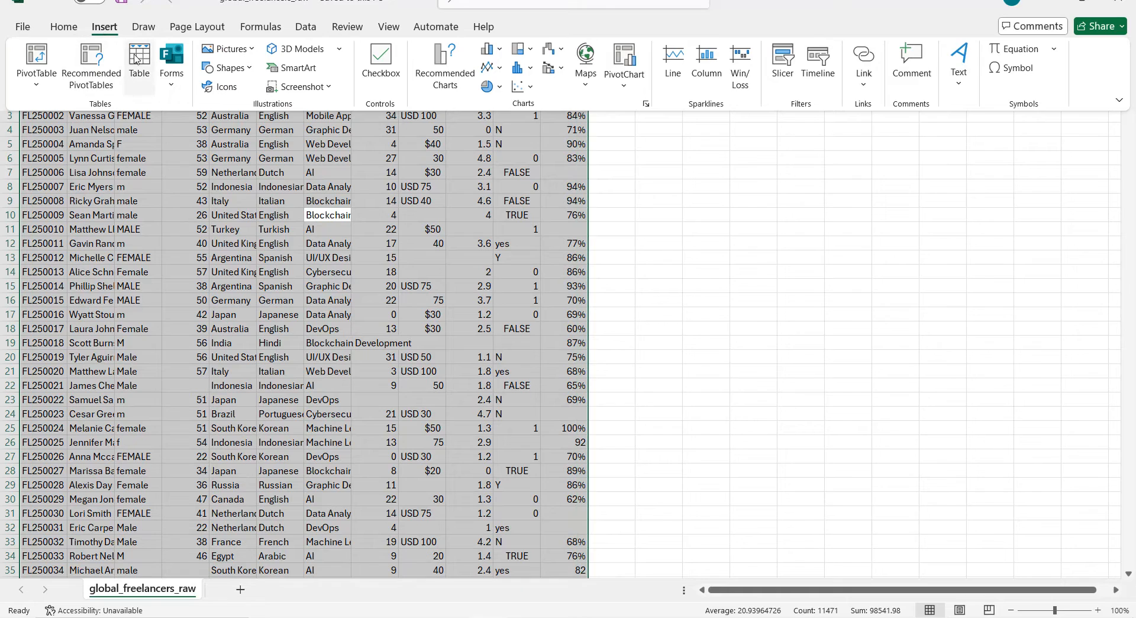
left_click(139, 59)
left_click(717, 292)
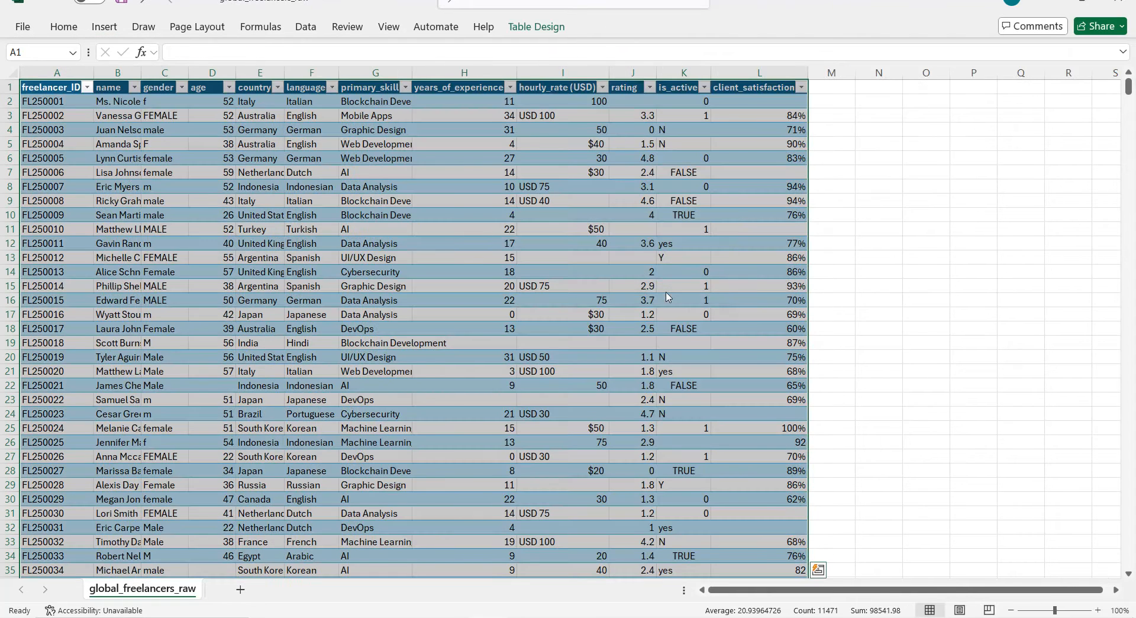
Set the row height of the entire sheet to 20
left_click(10, 72)
left_click(64, 26)
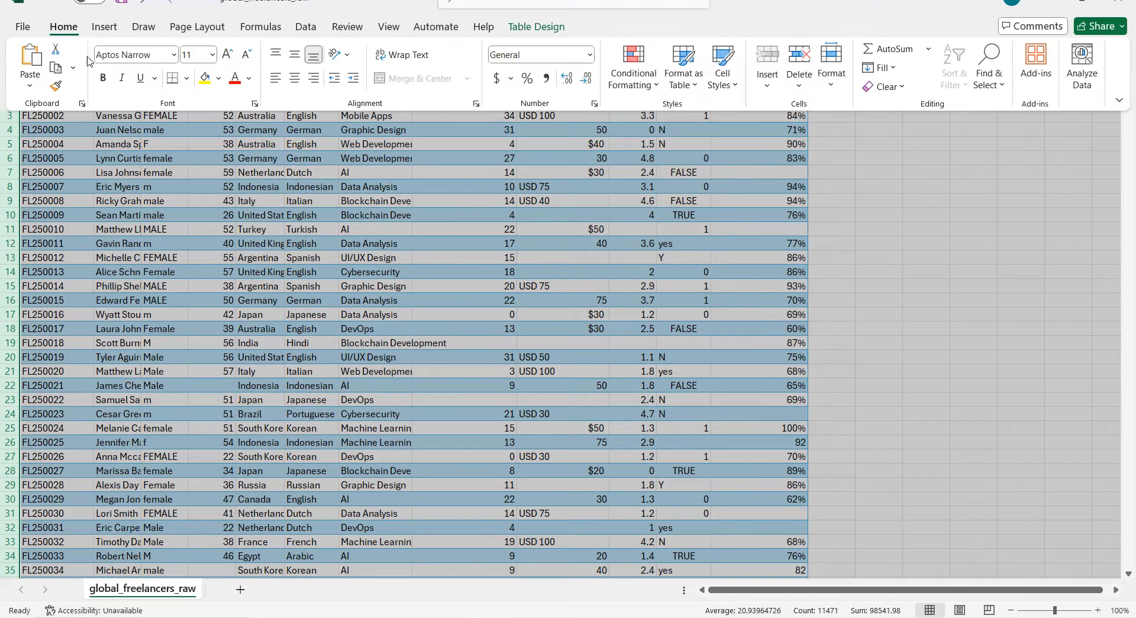
left_click(831, 65)
left_click(863, 129)
type("20")
left_click(628, 279)
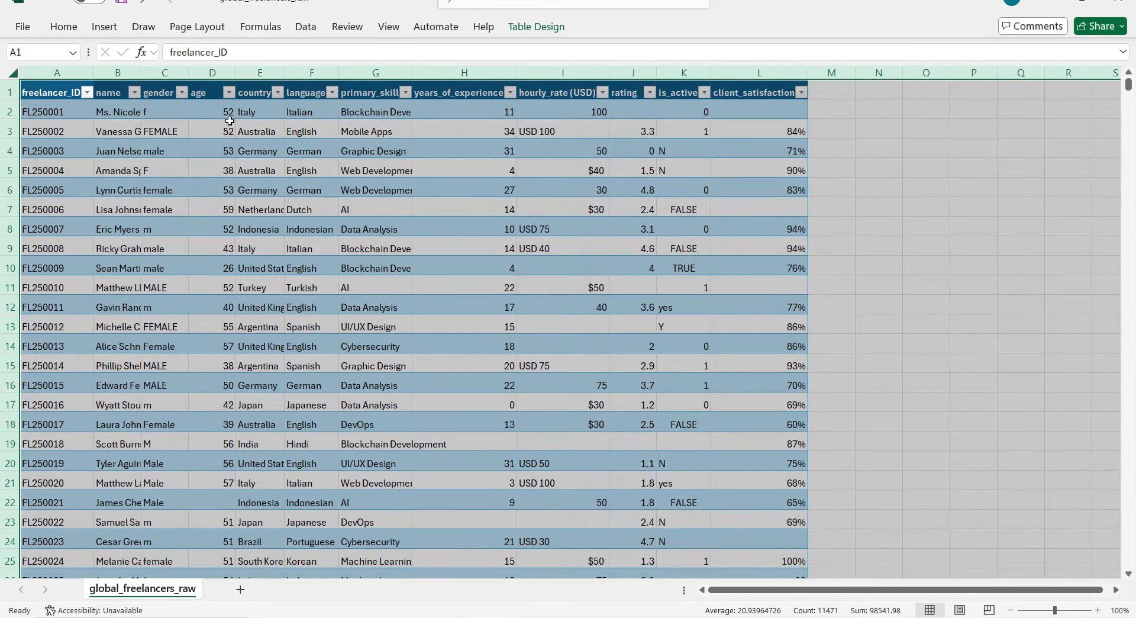
left_click(32, 113)
key("shift+space")
left_click(34, 114)
left_click(387, 262)
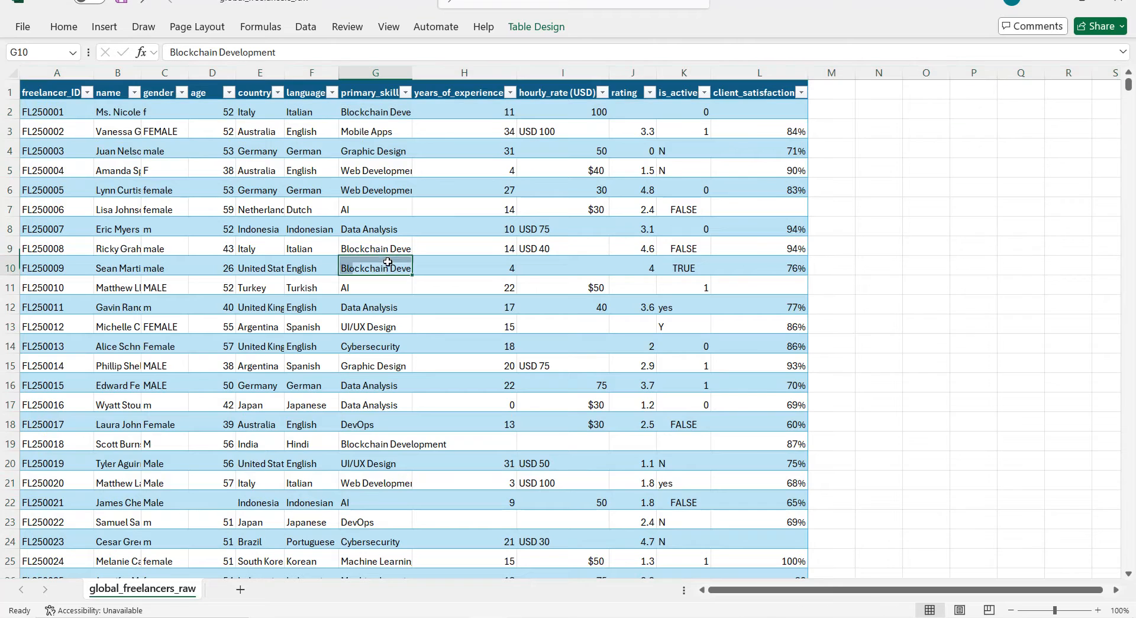
Fill all data rows below the table header with white to cover the blue banding
left_click(83, 110)
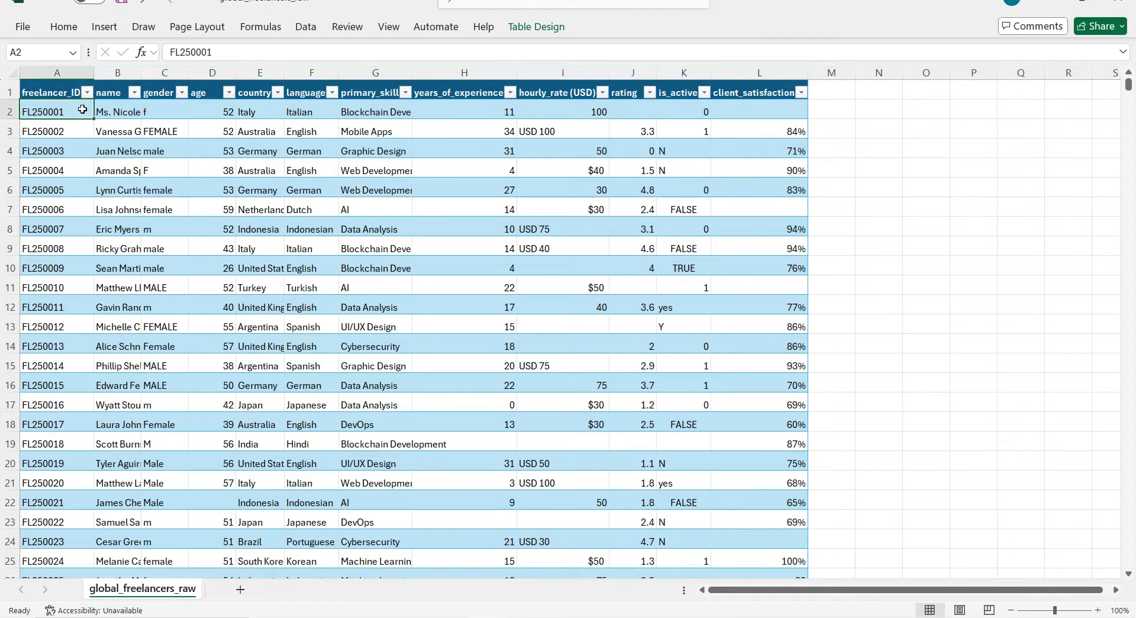
key("ctrl+shift+Right")
key("ctrl+shift+Right")
key("ctrl+shift+Right")
key("ctrl+shift+Down")
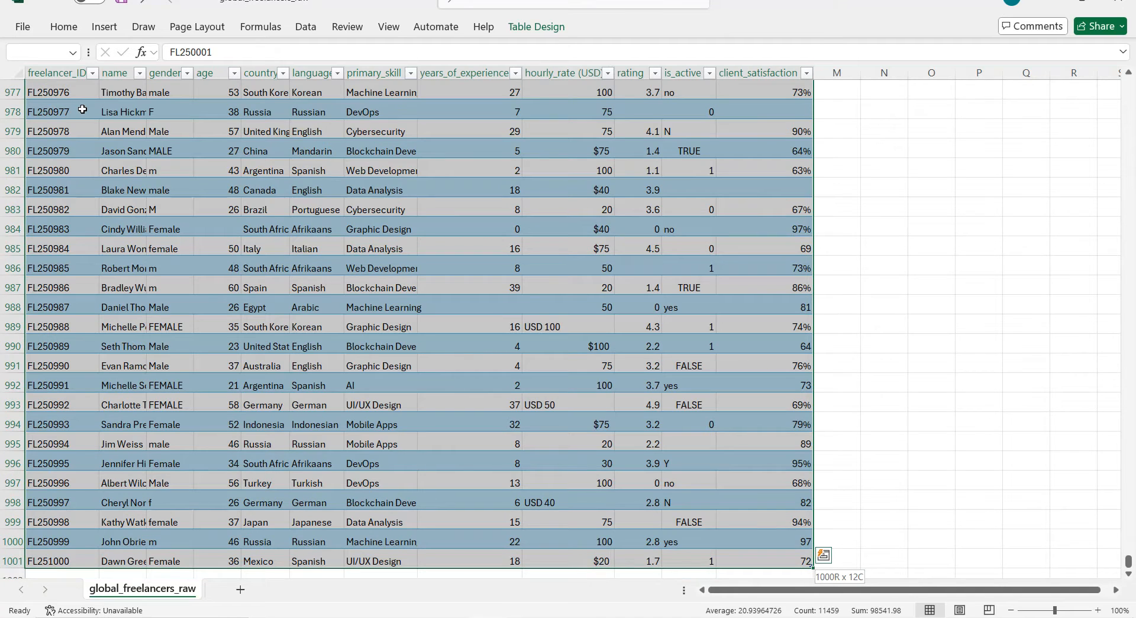
left_click(63, 27)
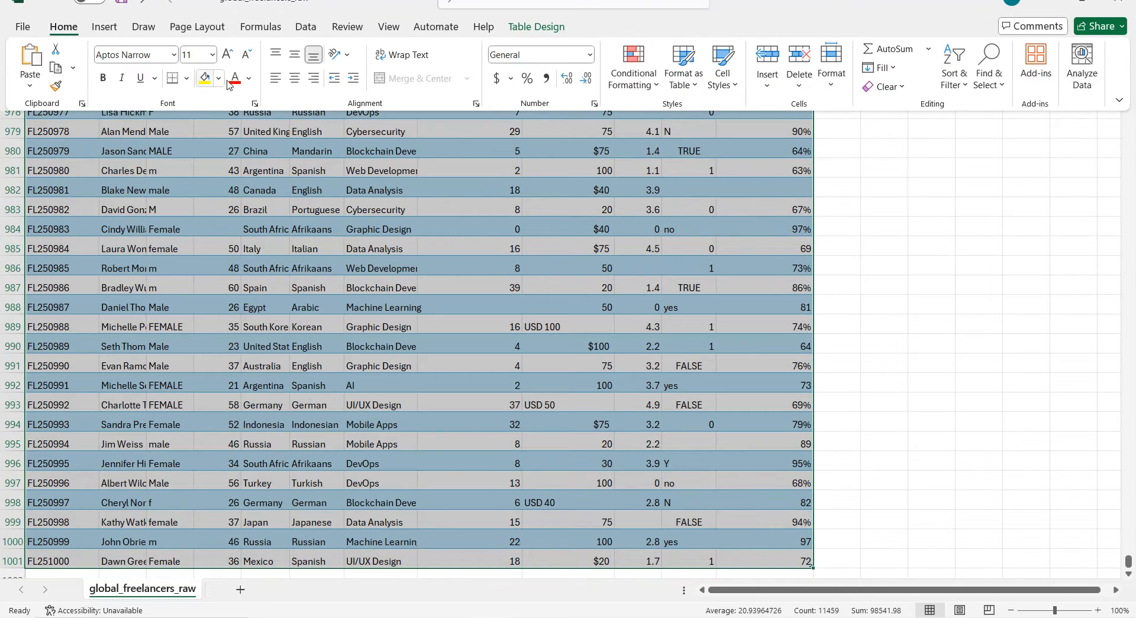
left_click(218, 78)
left_click(207, 155)
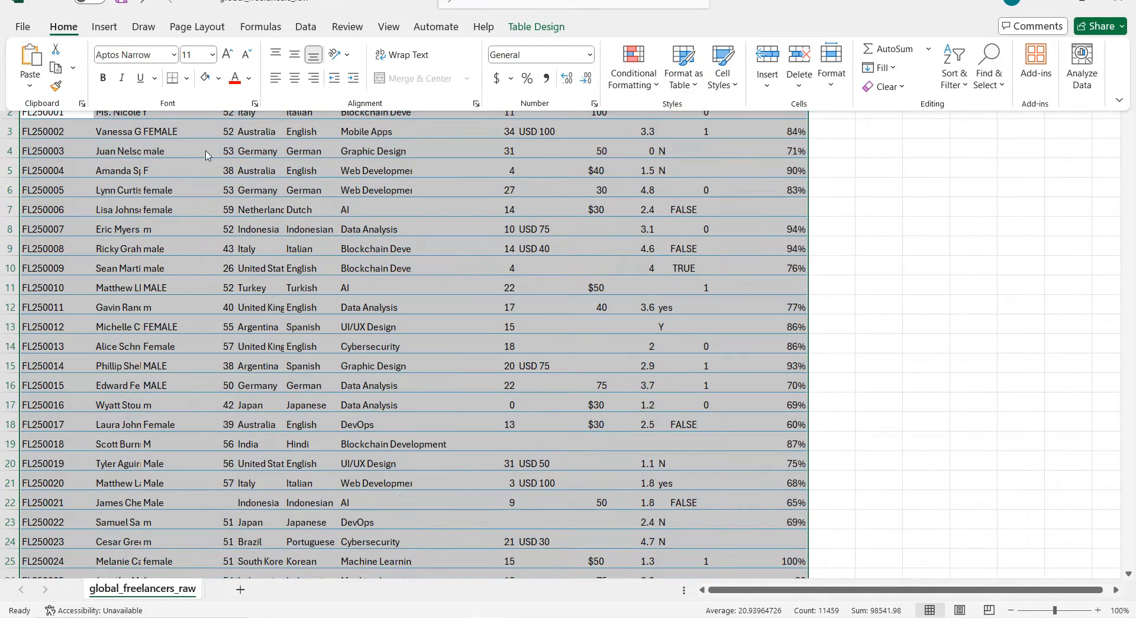
left_click(130, 171)
Fill the table's header cells, freelancer_ID through client_satisfaction, with black
left_click_drag(54, 92, 763, 93)
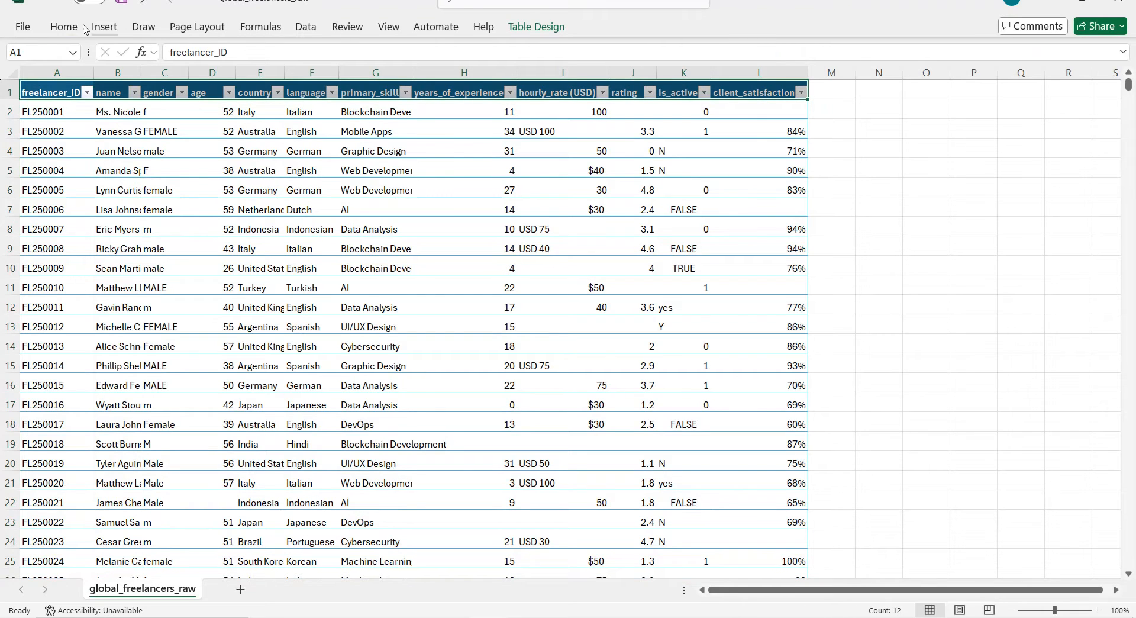
left_click(65, 27)
left_click(218, 79)
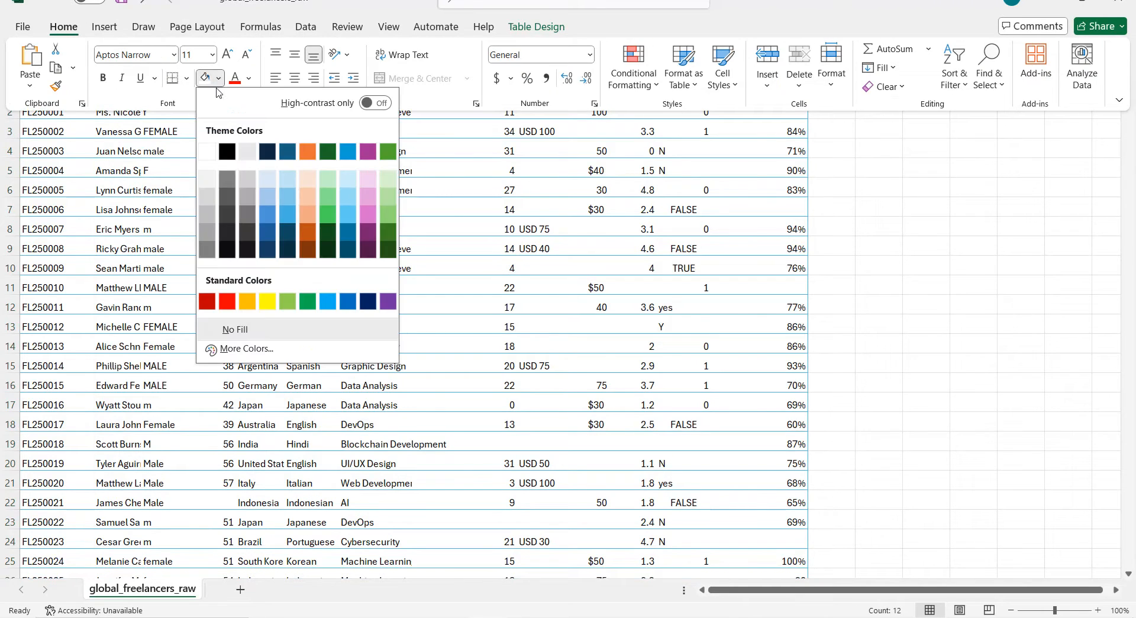
left_click(226, 151)
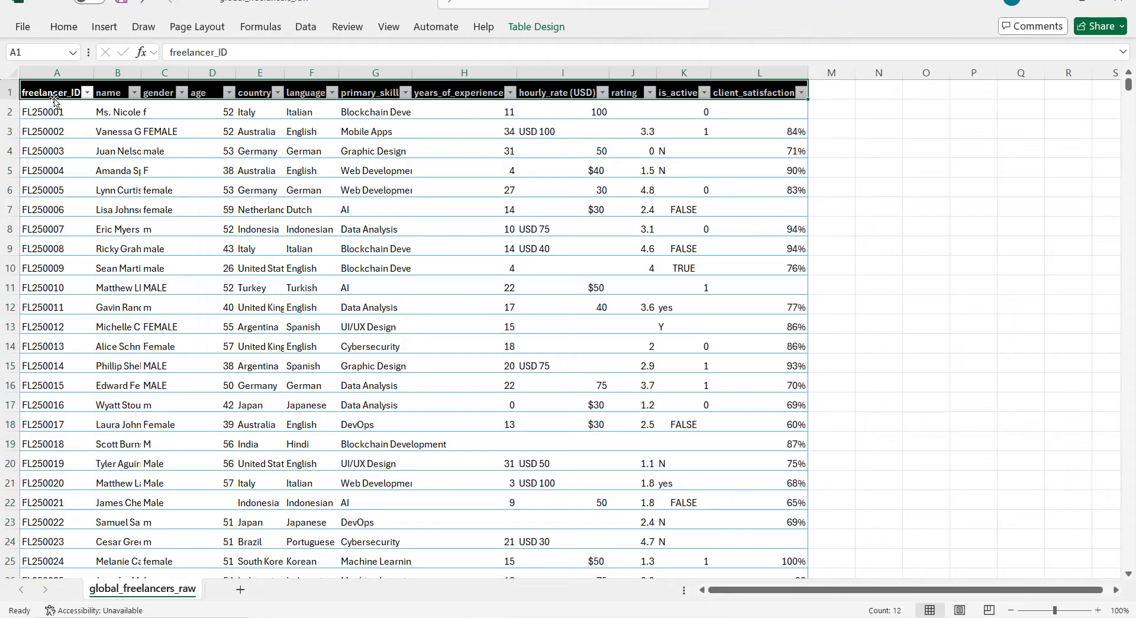
Autofit the width of all columns and centre the contents of every cell
left_click(14, 74)
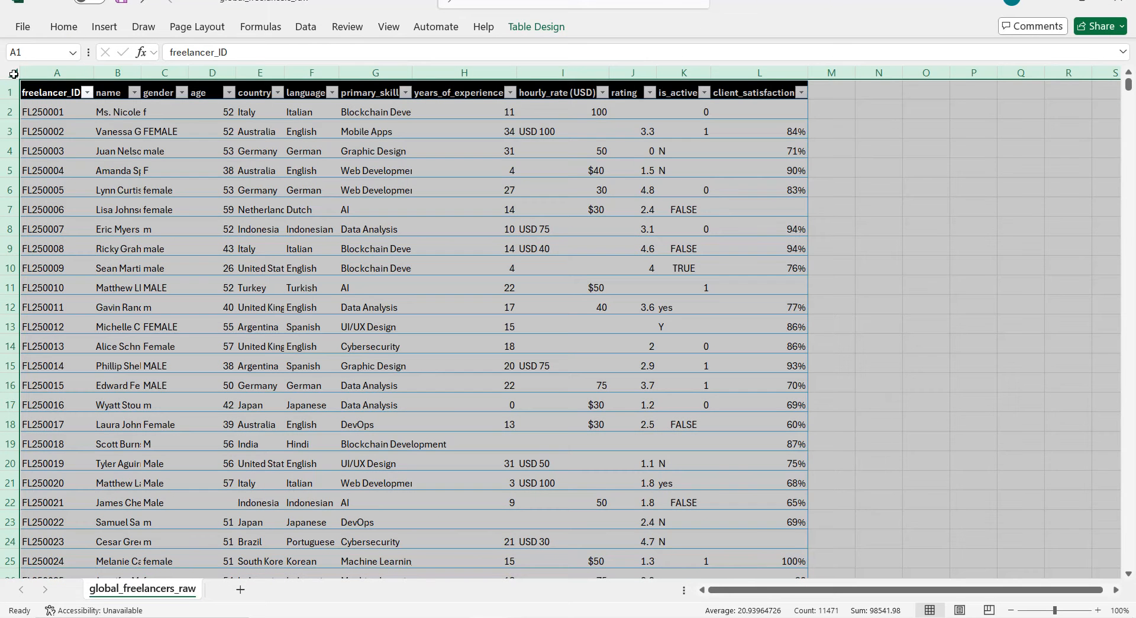
double_click(94, 72)
left_click(64, 27)
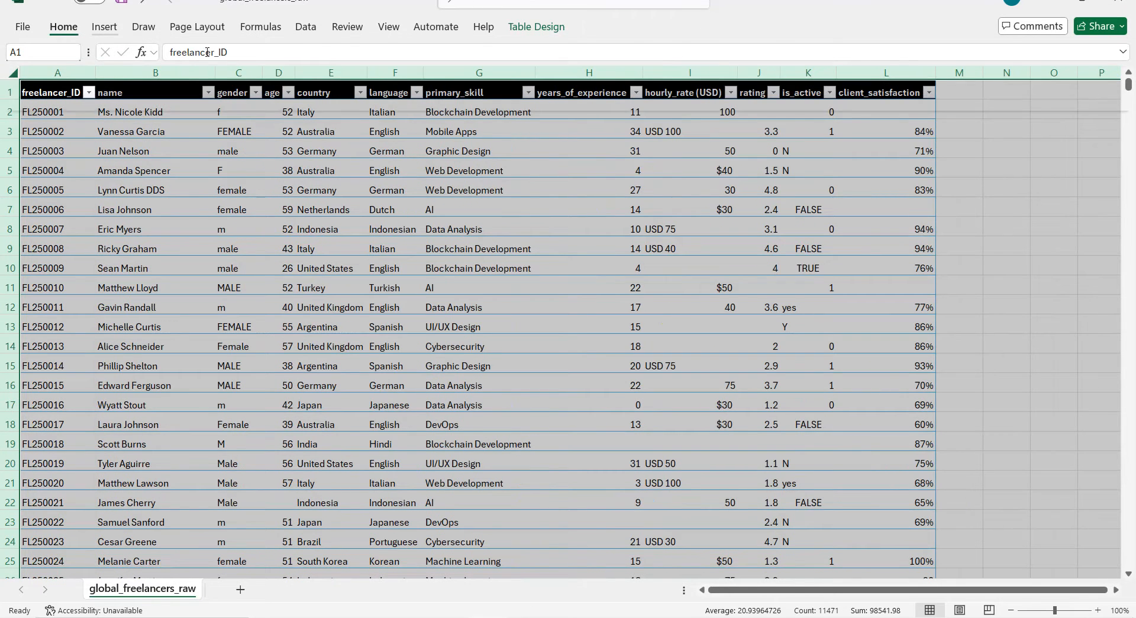
left_click(295, 78)
Apply all borders to every cell of the freelancer table
left_click(149, 193)
key("ctrl+a")
left_click(63, 27)
left_click(180, 75)
left_click(208, 230)
left_click(208, 230)
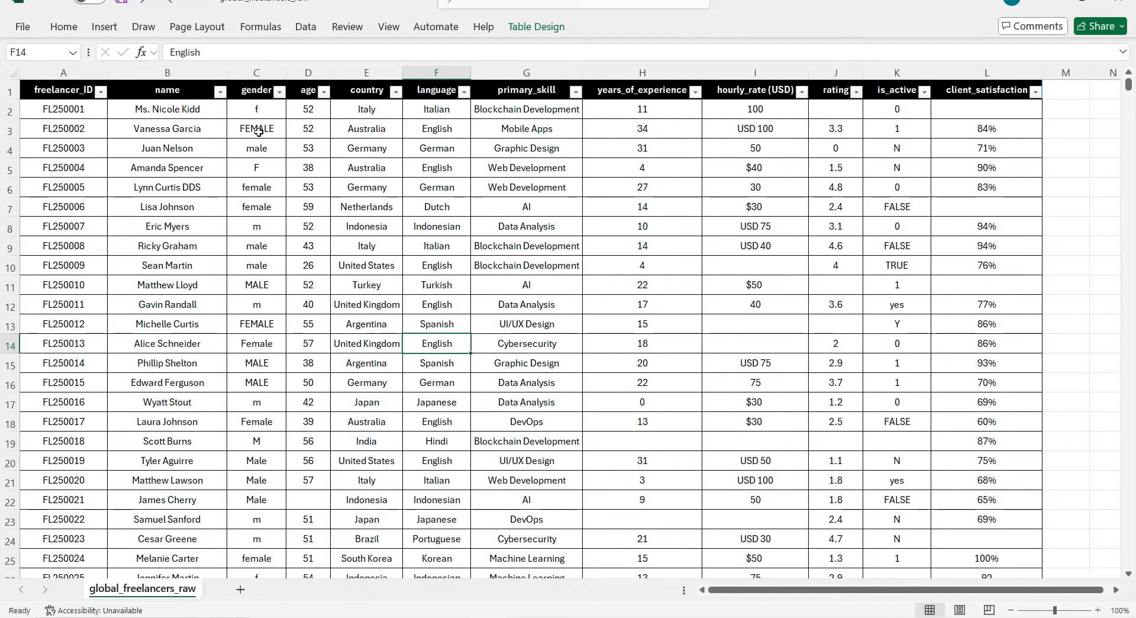
Review the distinct values in the gender column and set up a replacement of f with FEMALE for that column
left_click(280, 91)
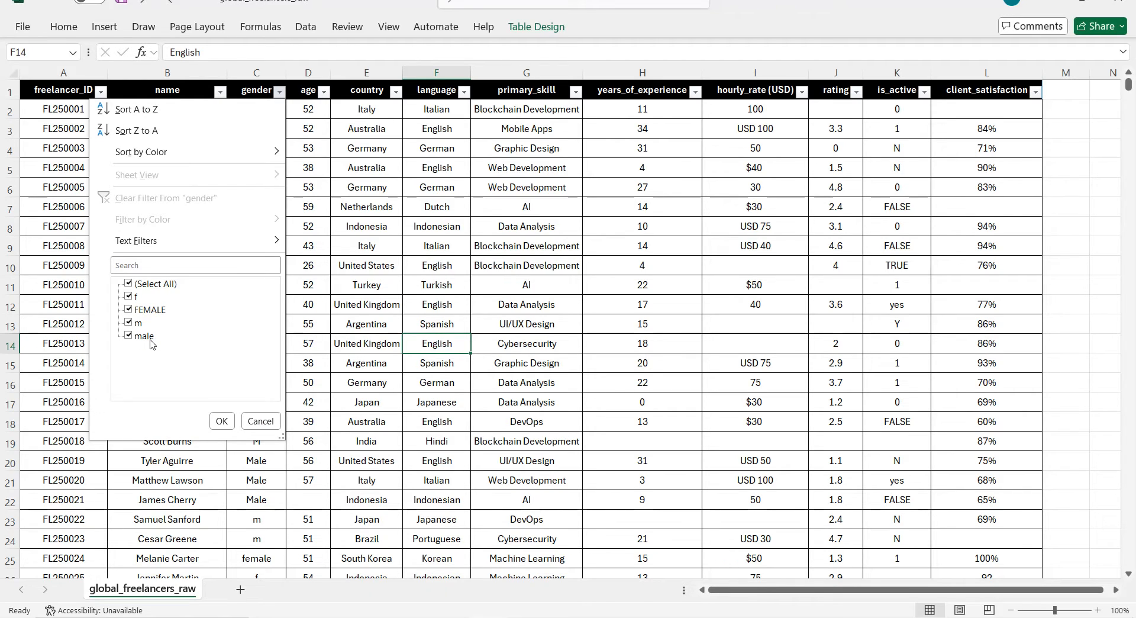
left_click(221, 420)
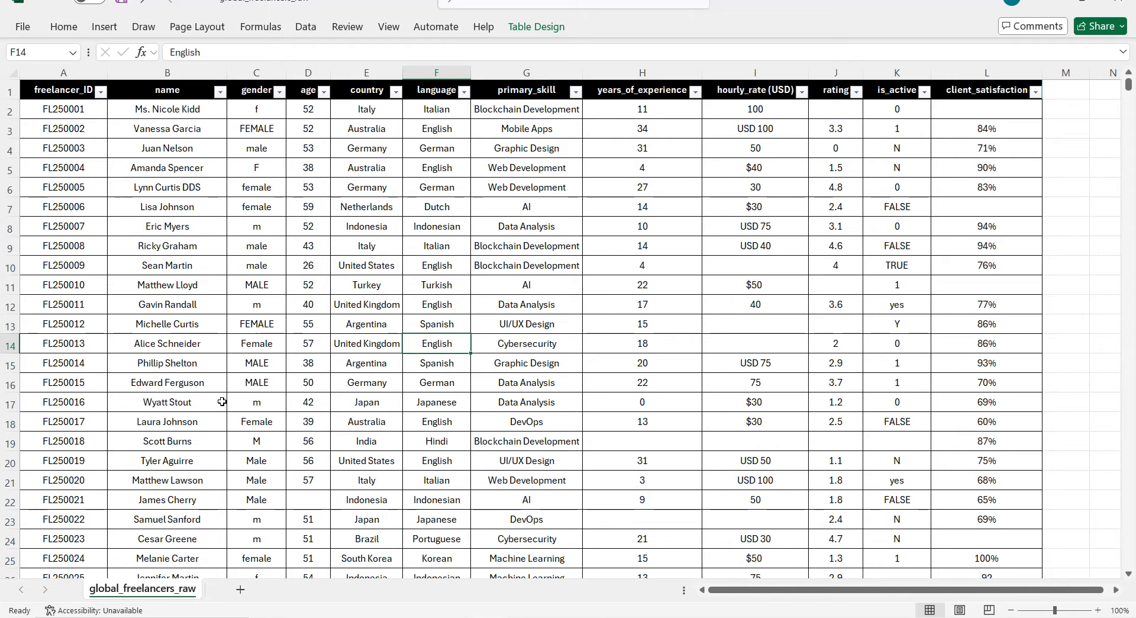
left_click(256, 72)
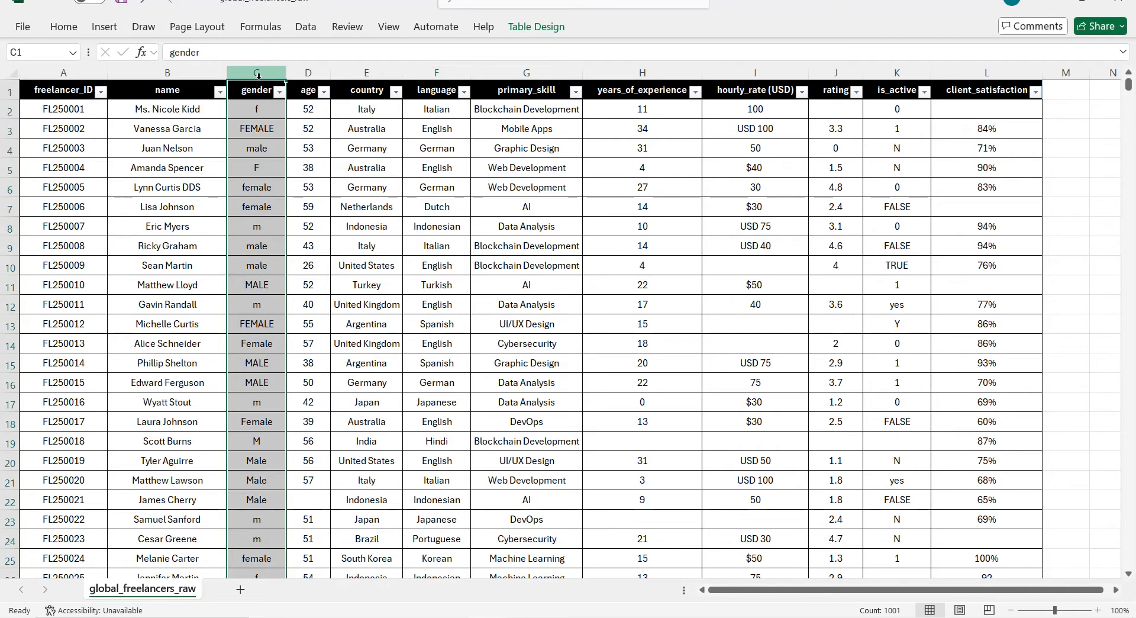
left_click(78, 27)
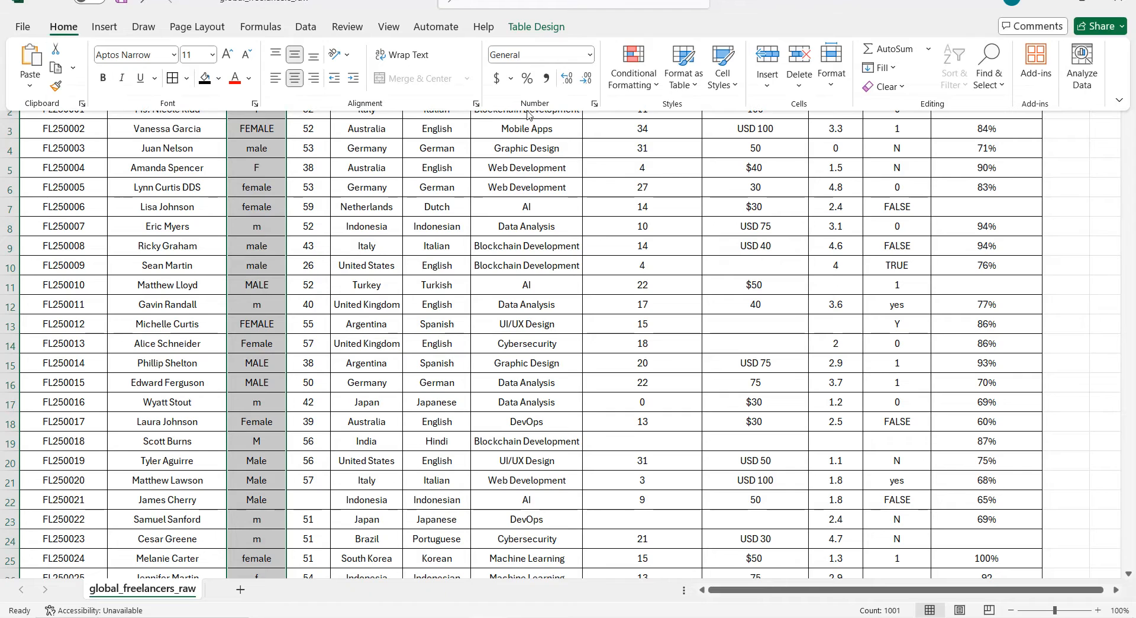
left_click(988, 89)
left_click(1016, 129)
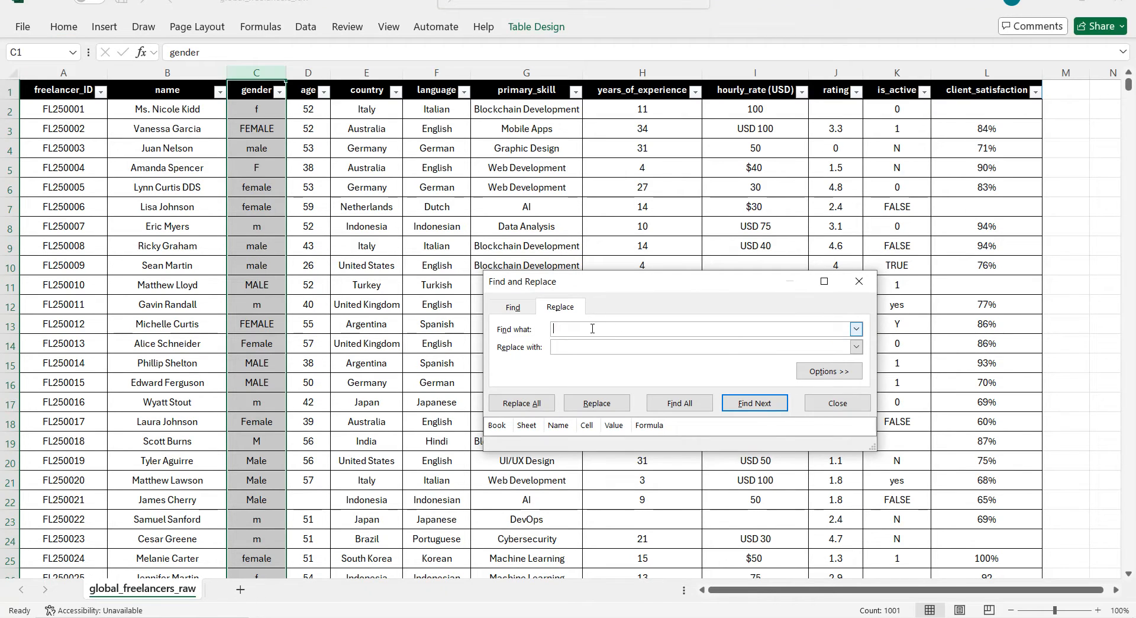
type("f")
left_click(569, 351)
type("FEMALE")
Try replacing every occurrence of f within the gender column's text with FEMALE, and undo that replacement
left_click(541, 404)
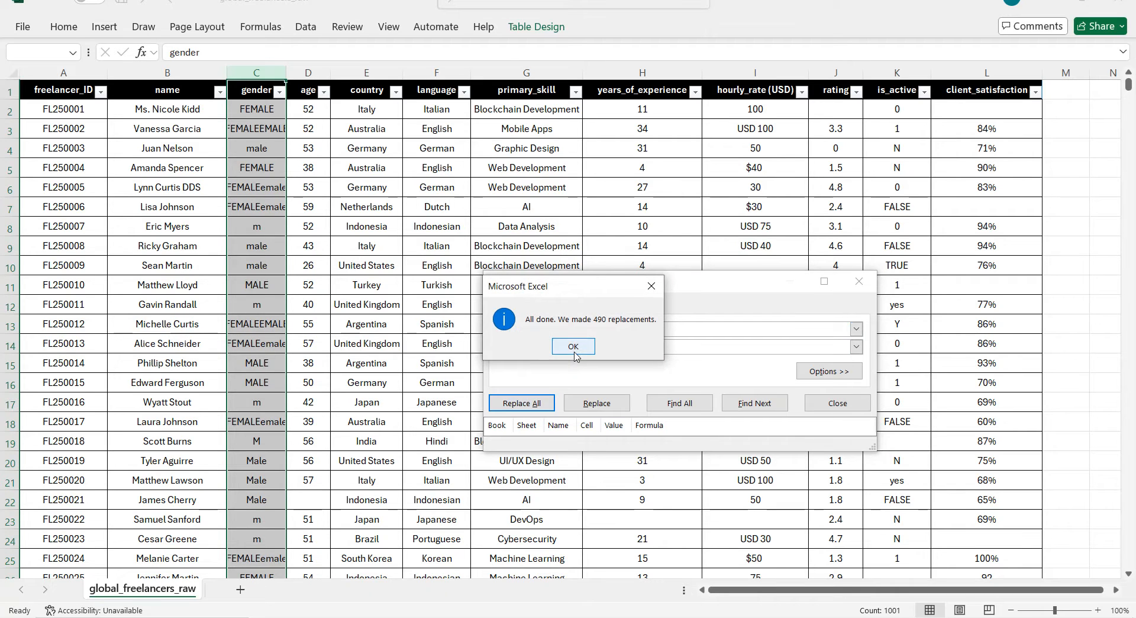
left_click_drag(582, 290, 592, 204)
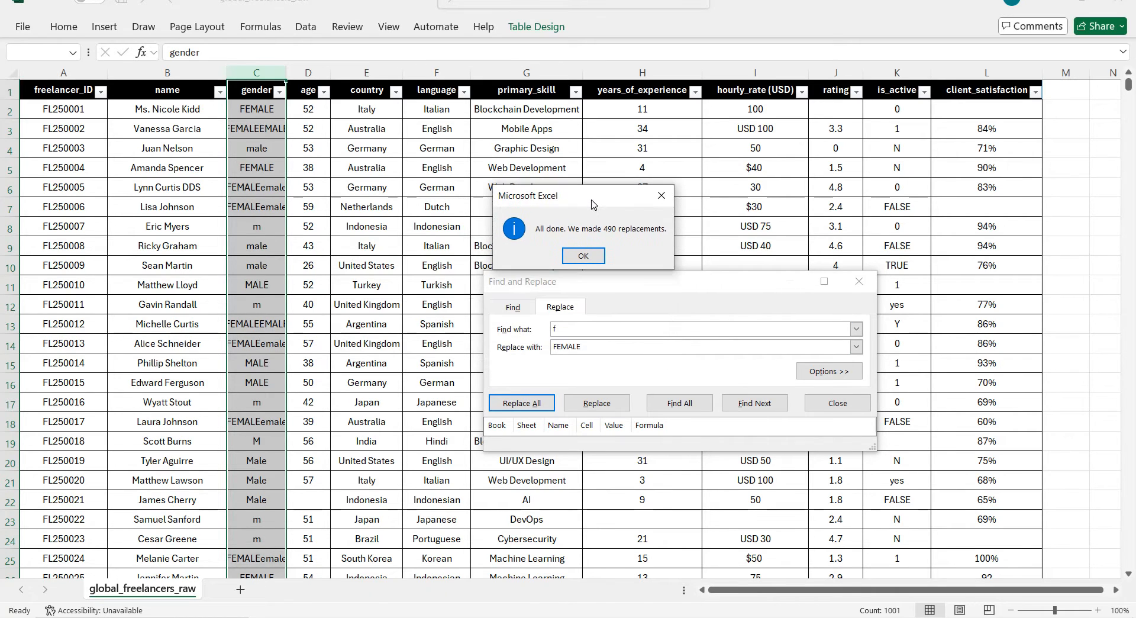
left_click(592, 256)
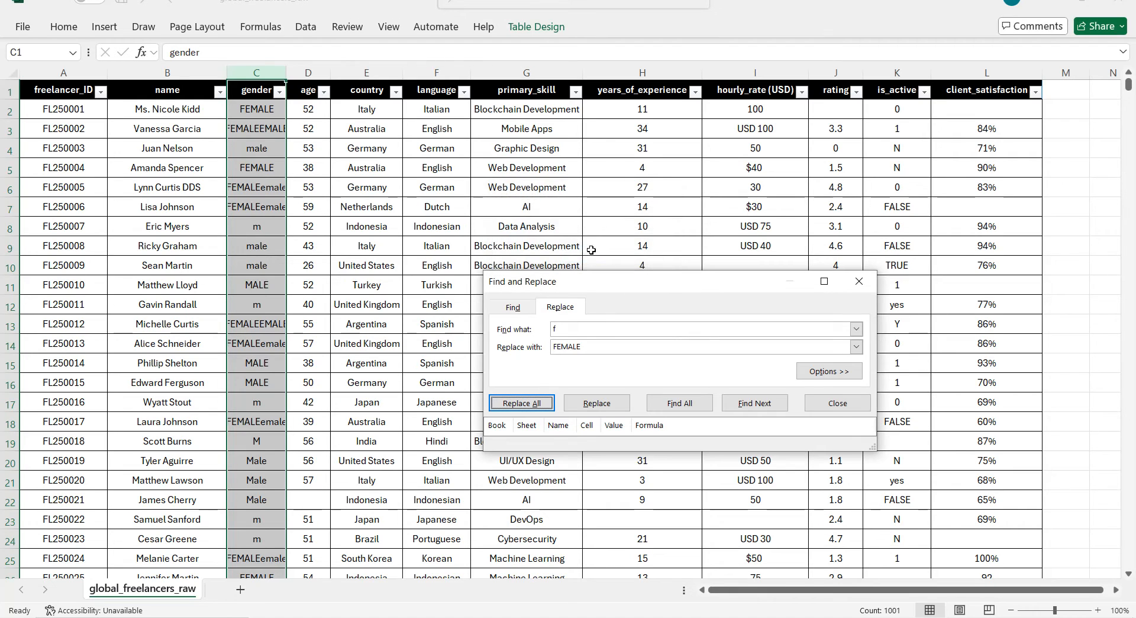
left_click(457, 296)
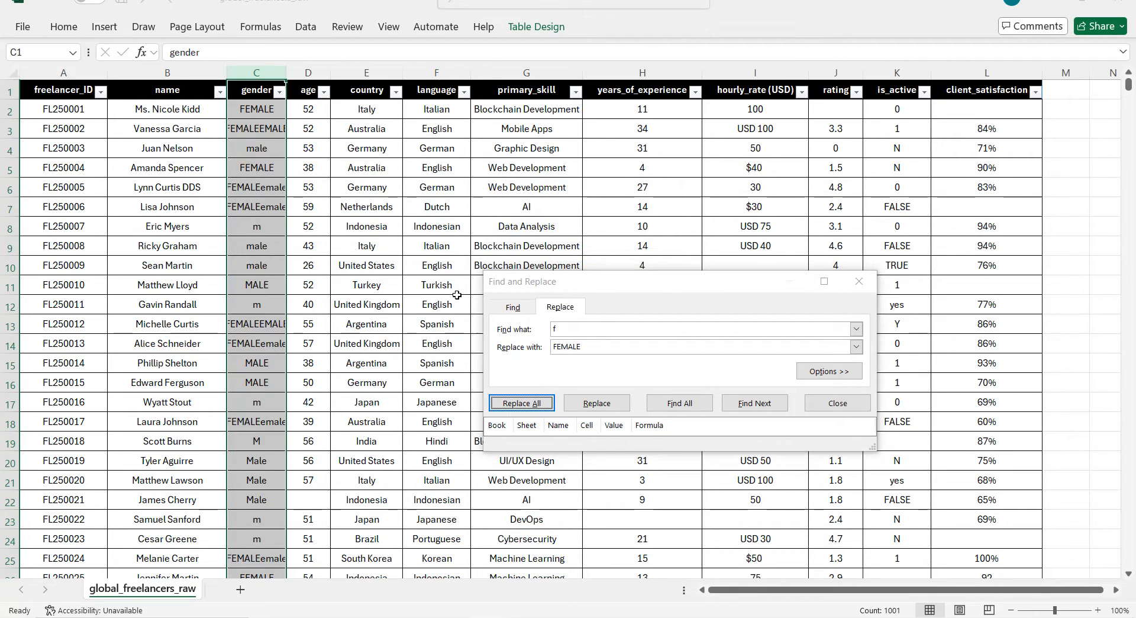
key("ctrl+z")
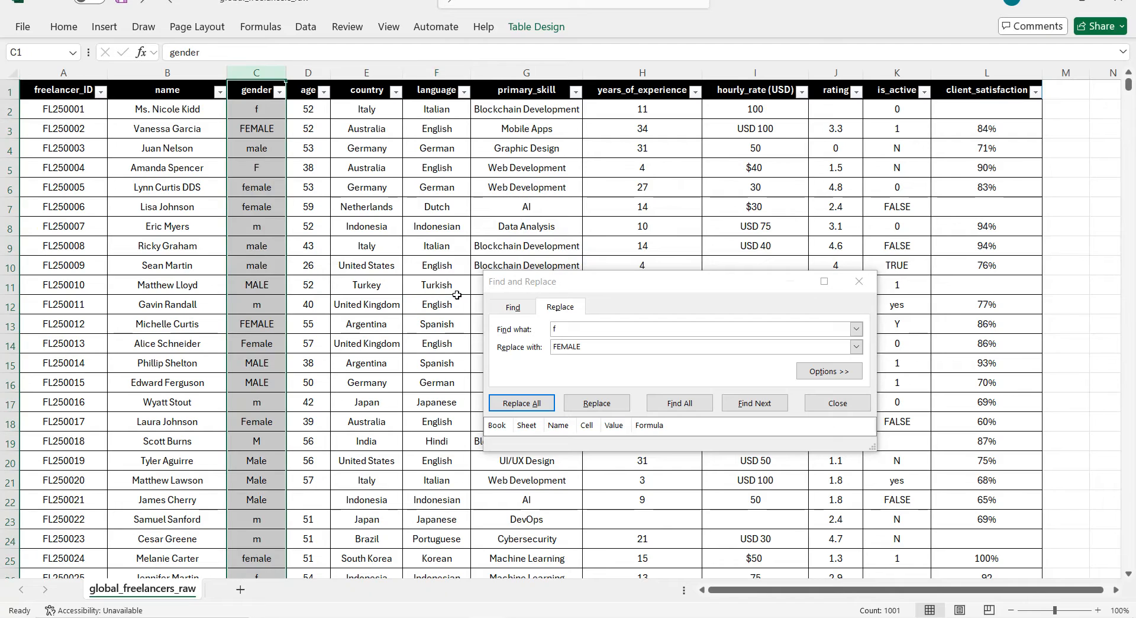
Restrict the replacement to entire cell contents and replace all f entries in the gender column with FEMALE
left_click(843, 373)
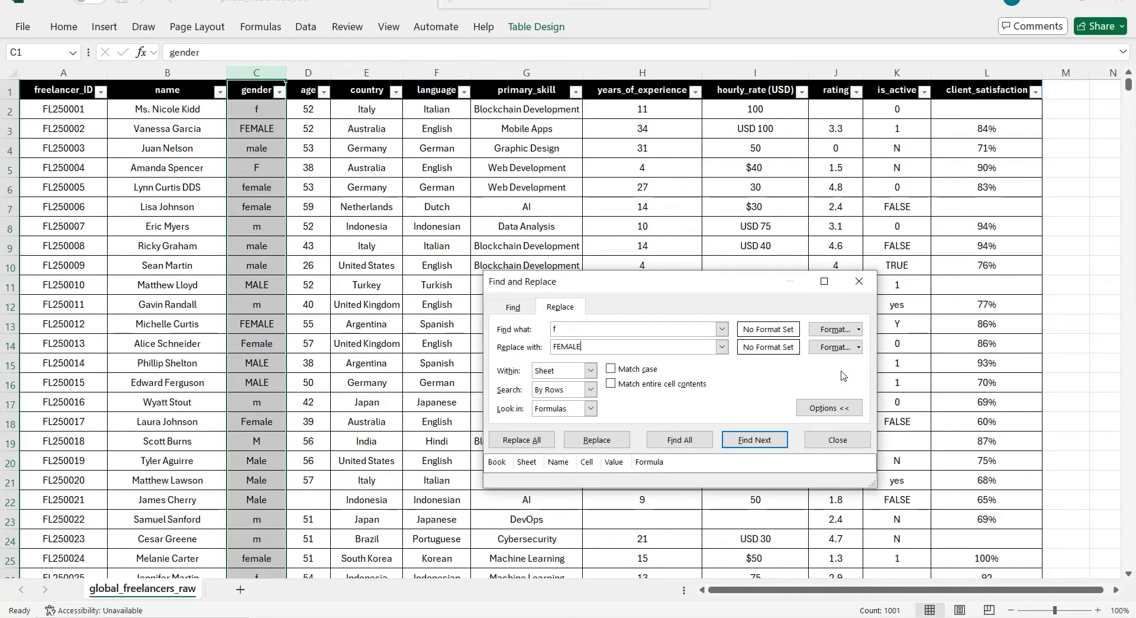
left_click(611, 384)
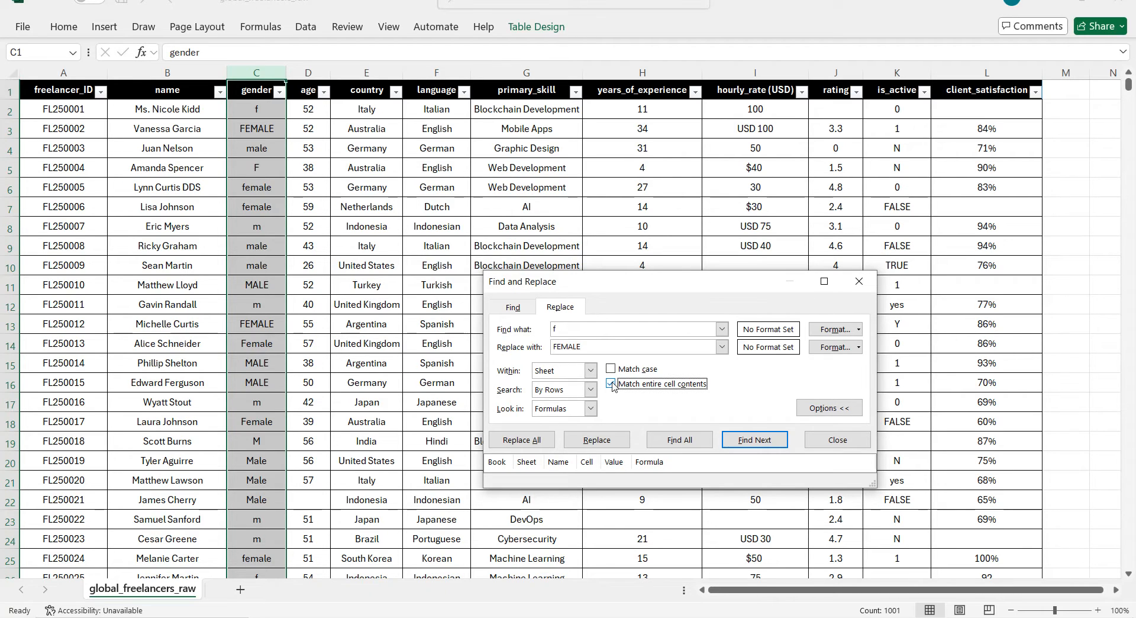
left_click(521, 440)
key("Return")
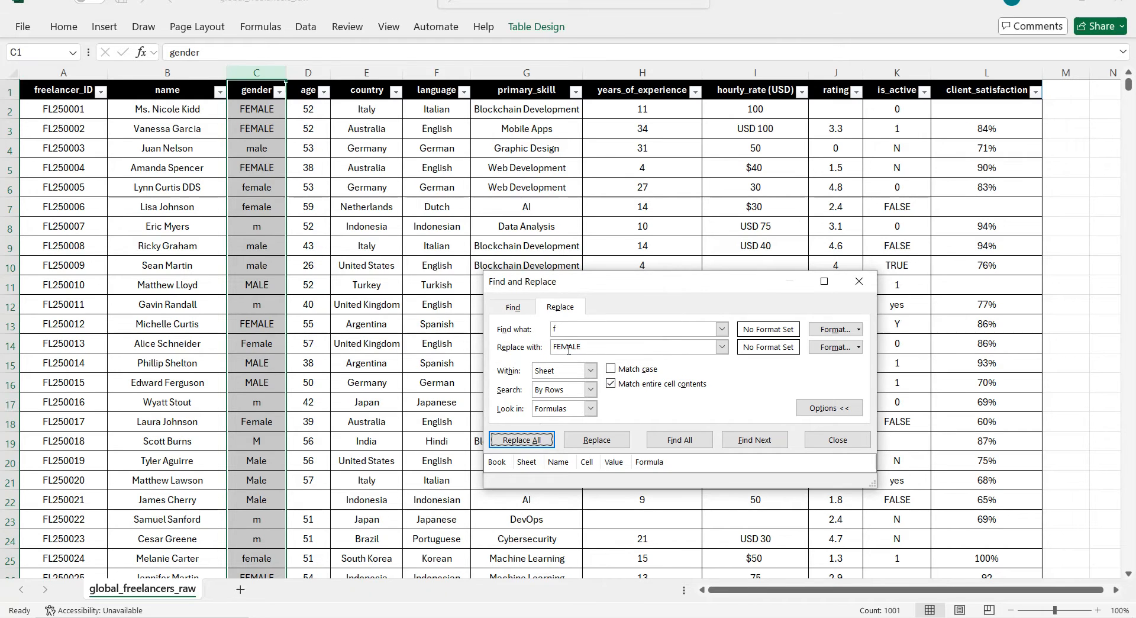
Replace every entry consisting only of m in the gender column with MALE
left_click(564, 328)
key("BackSpace")
type("m")
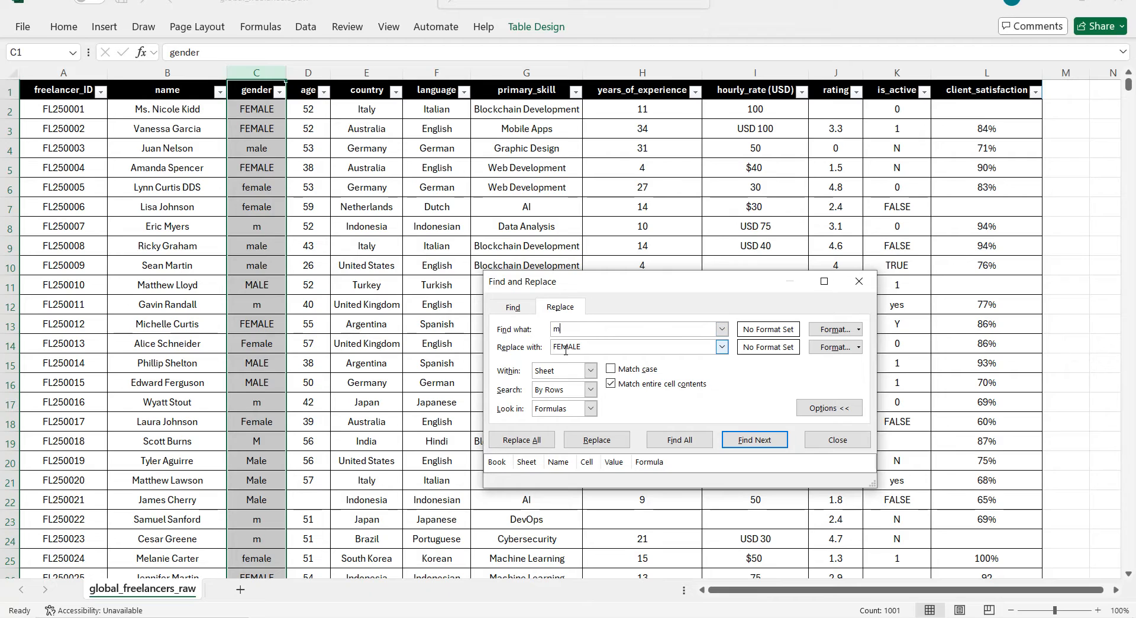
double_click(565, 349)
type("MALE")
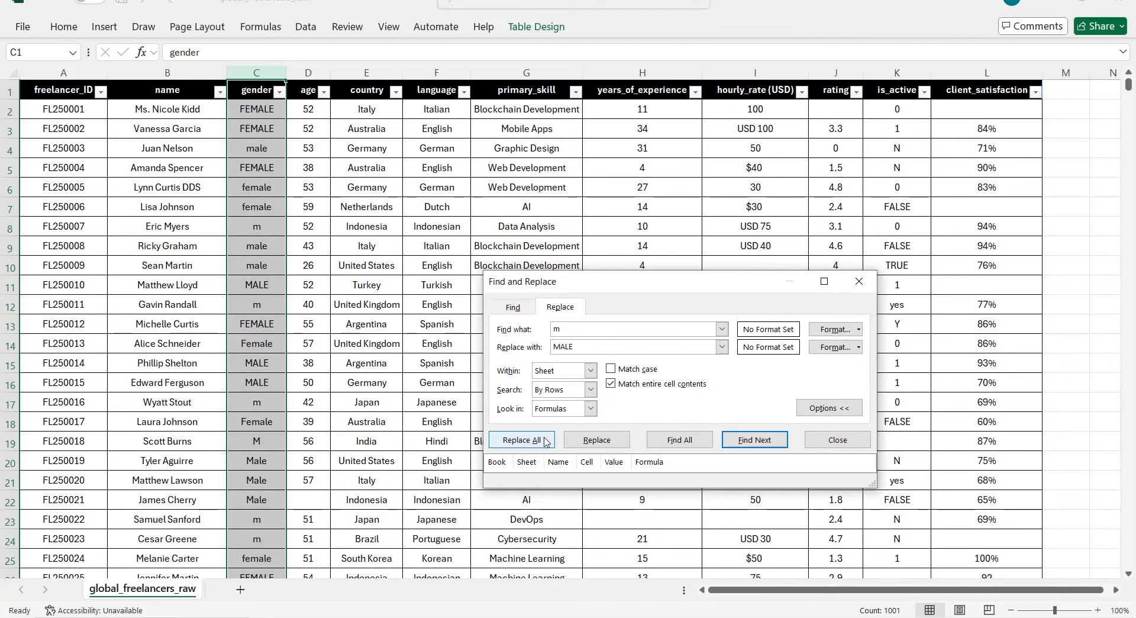
left_click(520, 440)
left_click(586, 348)
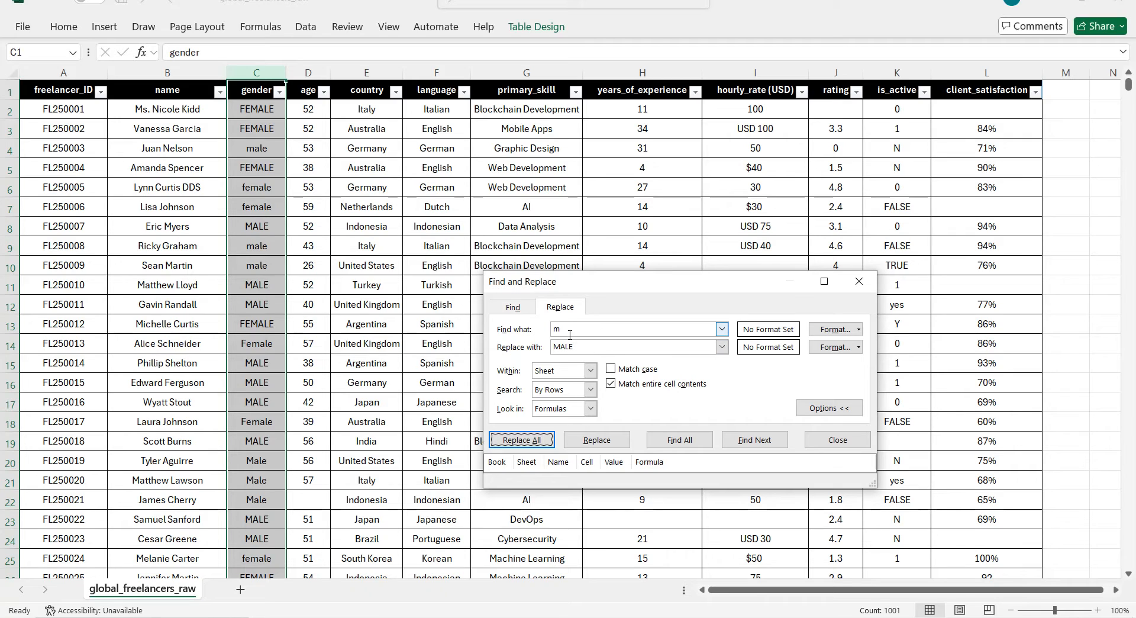
Replace all male entries in the gender column with uppercase MALE, matching entire cell contents
left_click(566, 330)
type("ale")
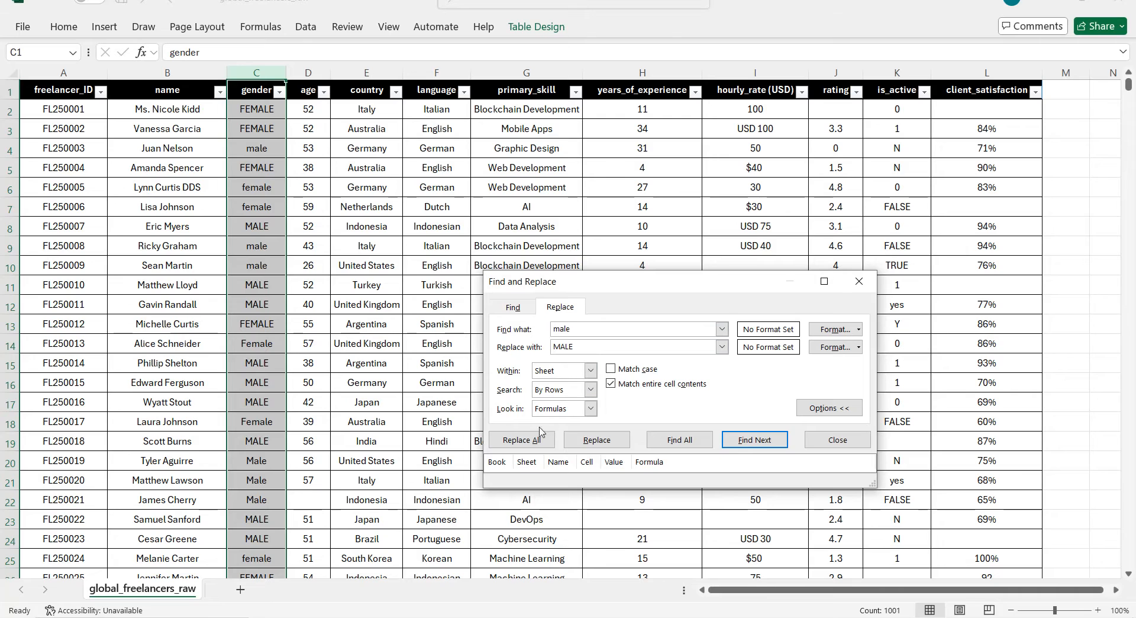
left_click(521, 440)
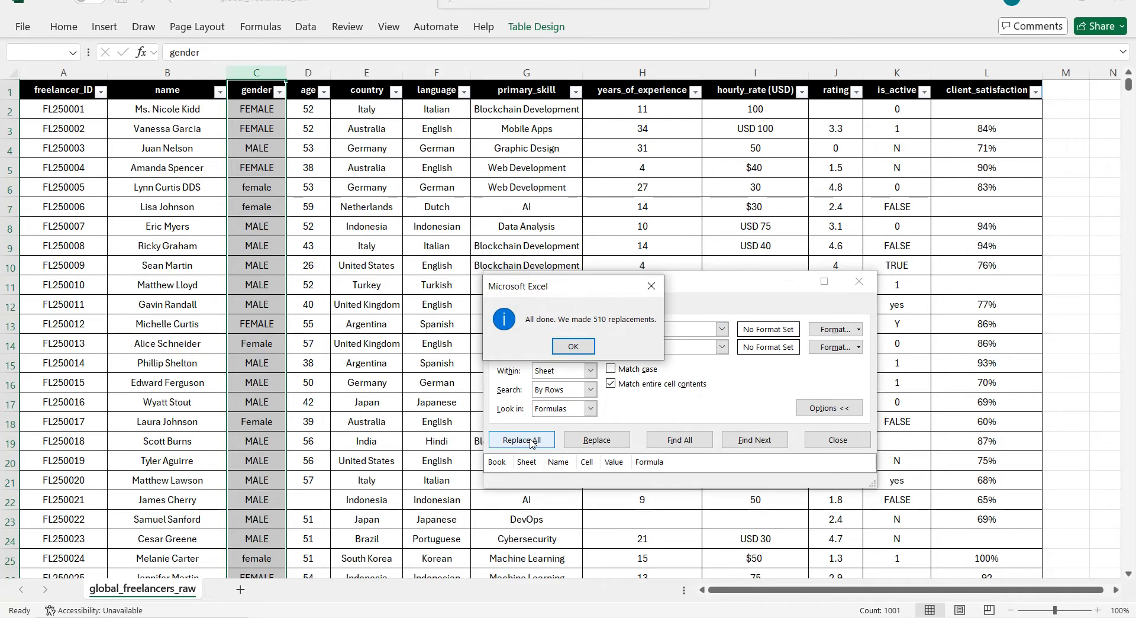
key("Return")
Replace all Female entries in the gender column with uppercase FEMALE and check the column's distinct values
left_click(587, 329)
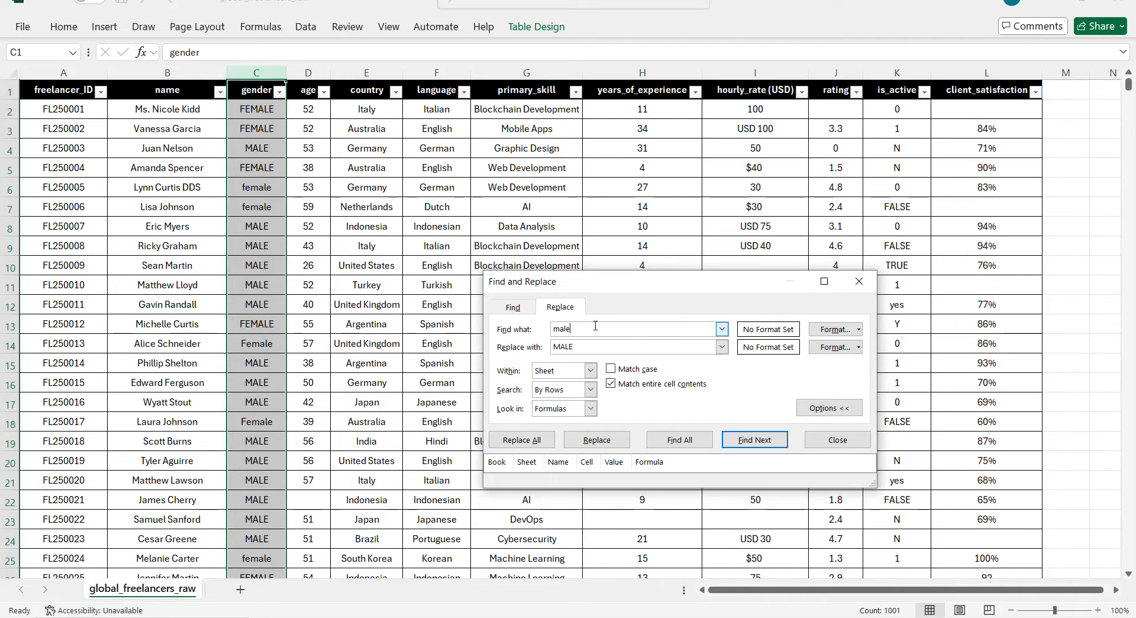
key("BackSpace")
key("BackSpace")
left_click(556, 346)
type("FE")
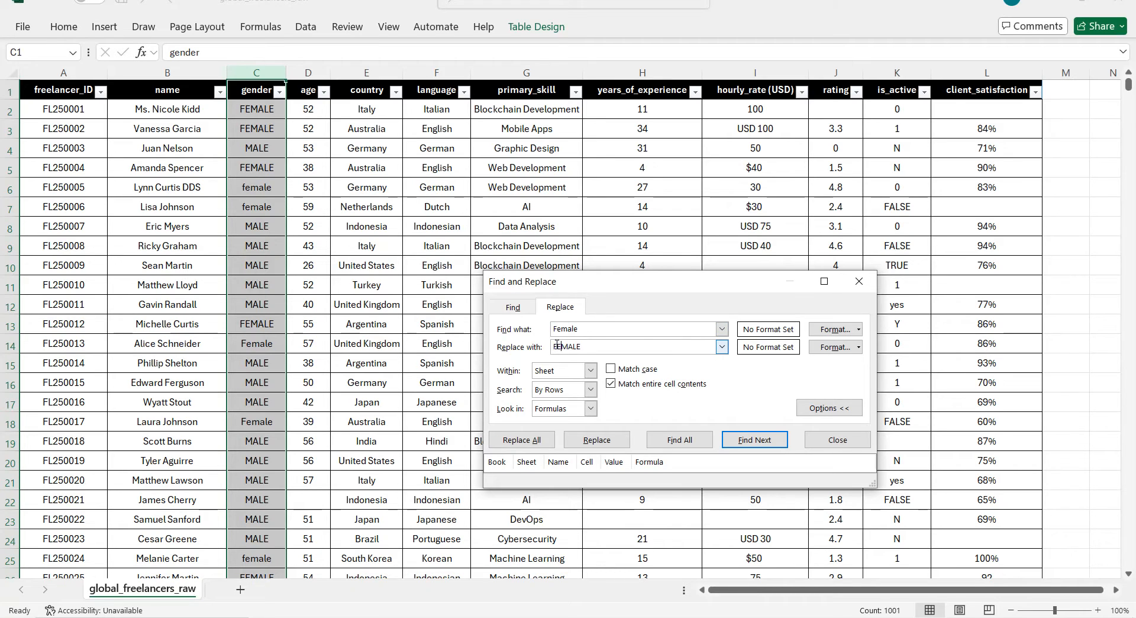
left_click(523, 440)
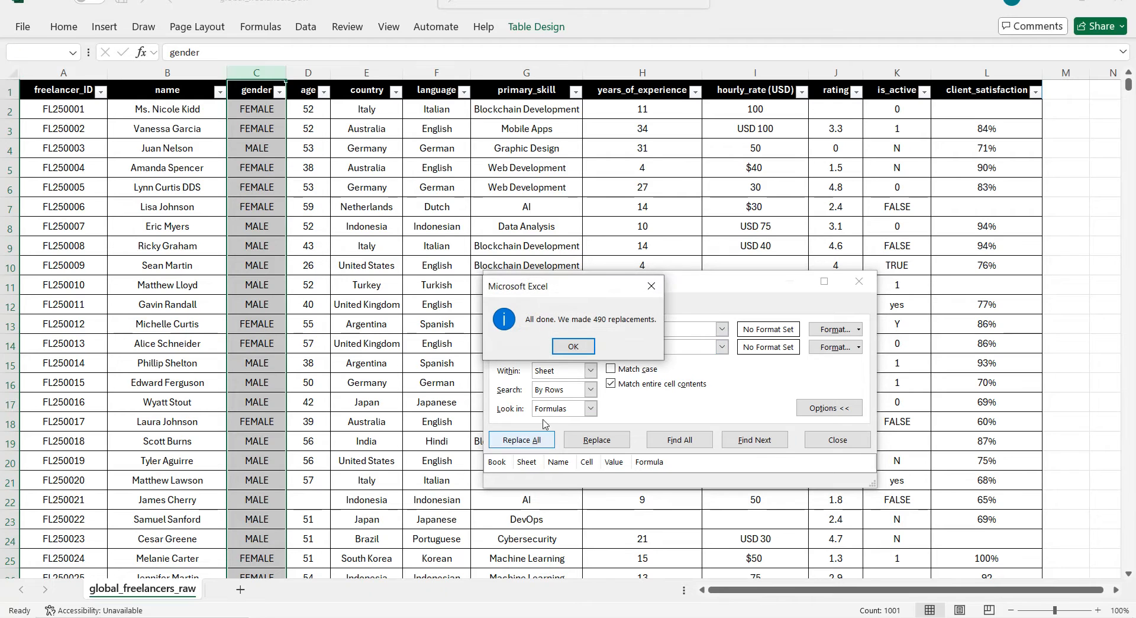
left_click(573, 346)
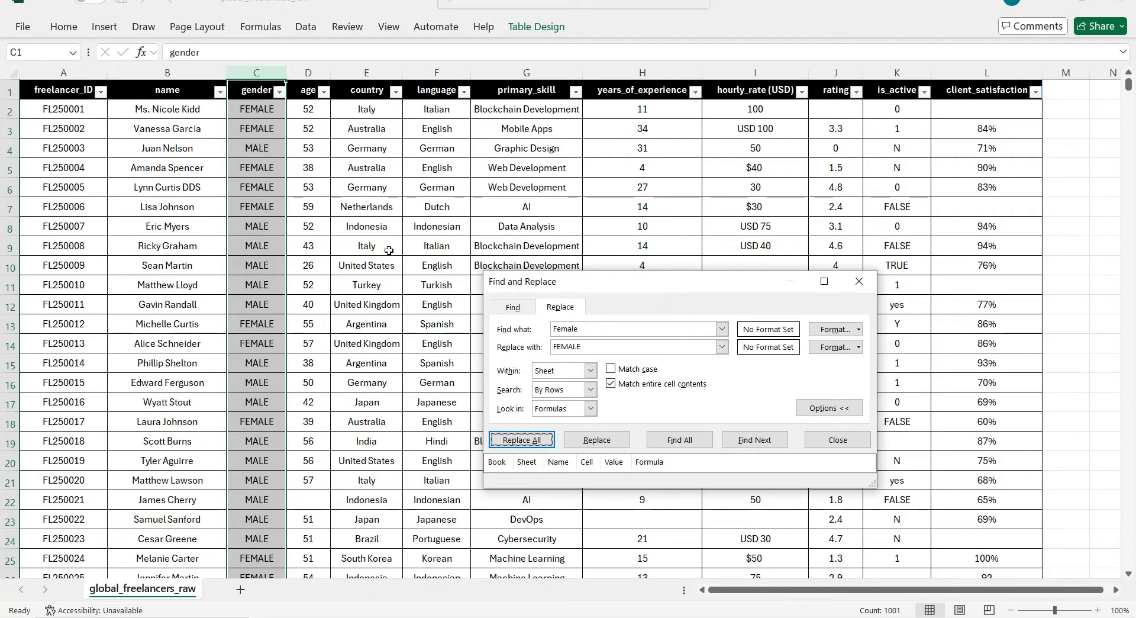
left_click(278, 92)
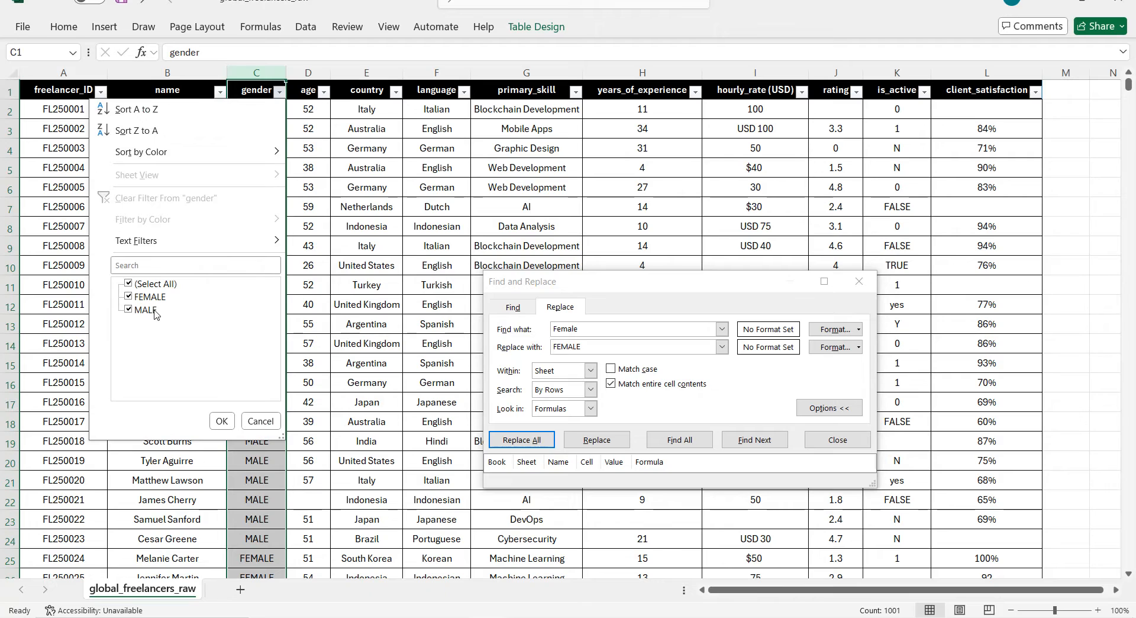
left_click(359, 278)
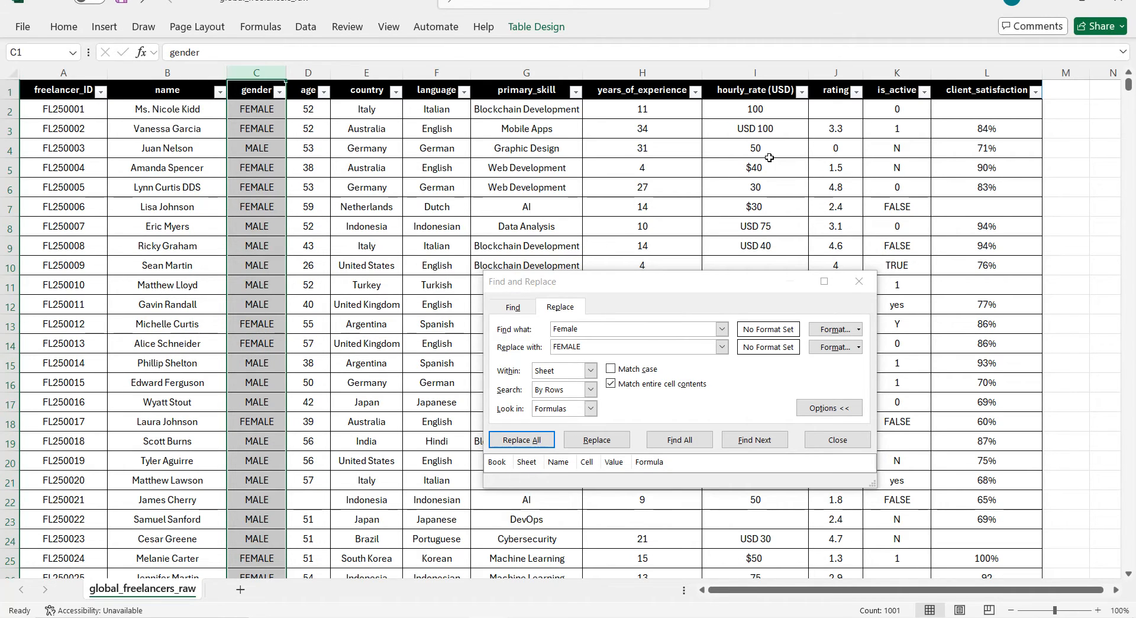
Try replacing USD with nothing in the hourly_rate (USD) column while matching entire cell contents
left_click_drag(651, 281, 469, 281)
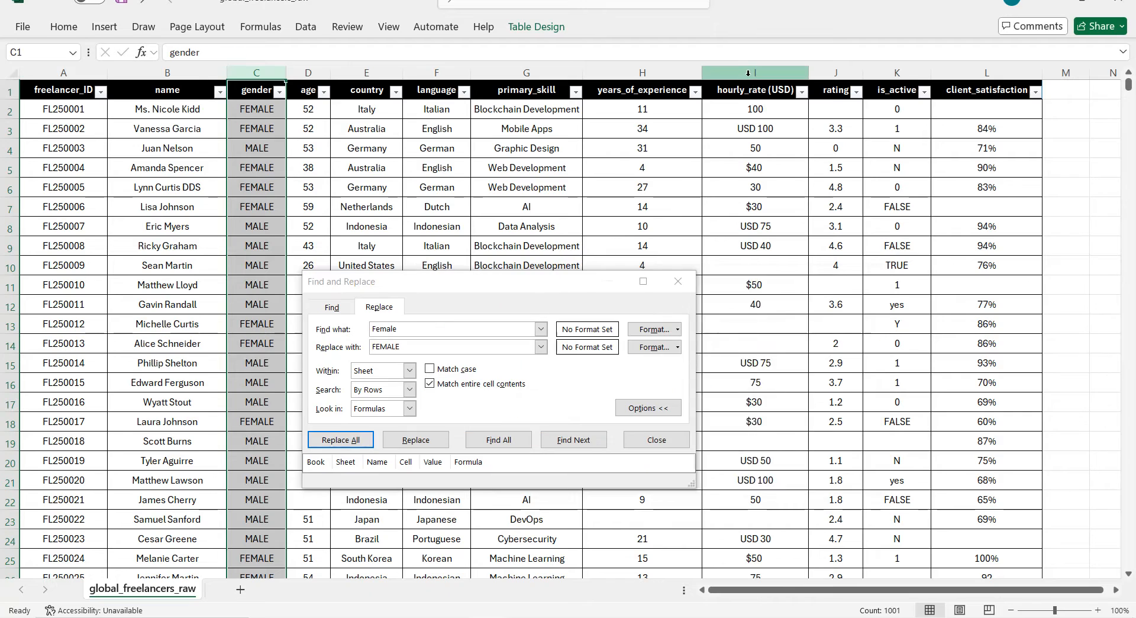
left_click(752, 72)
left_click_drag(568, 288, 479, 216)
double_click(296, 255)
type("USD")
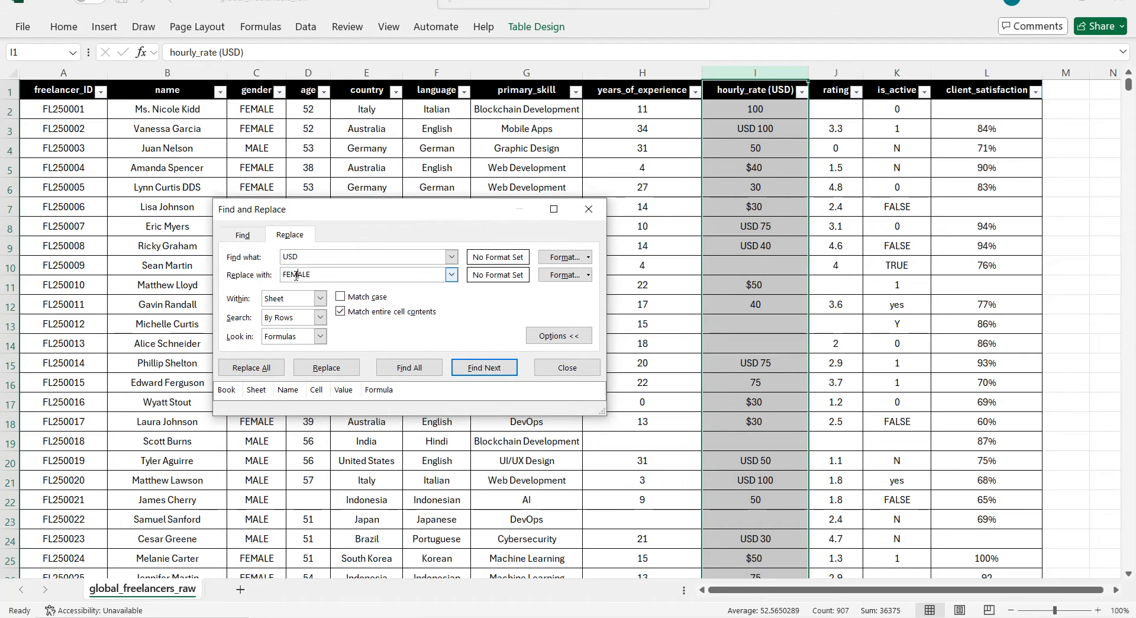
double_click(295, 275)
key("BackSpace")
left_click(267, 369)
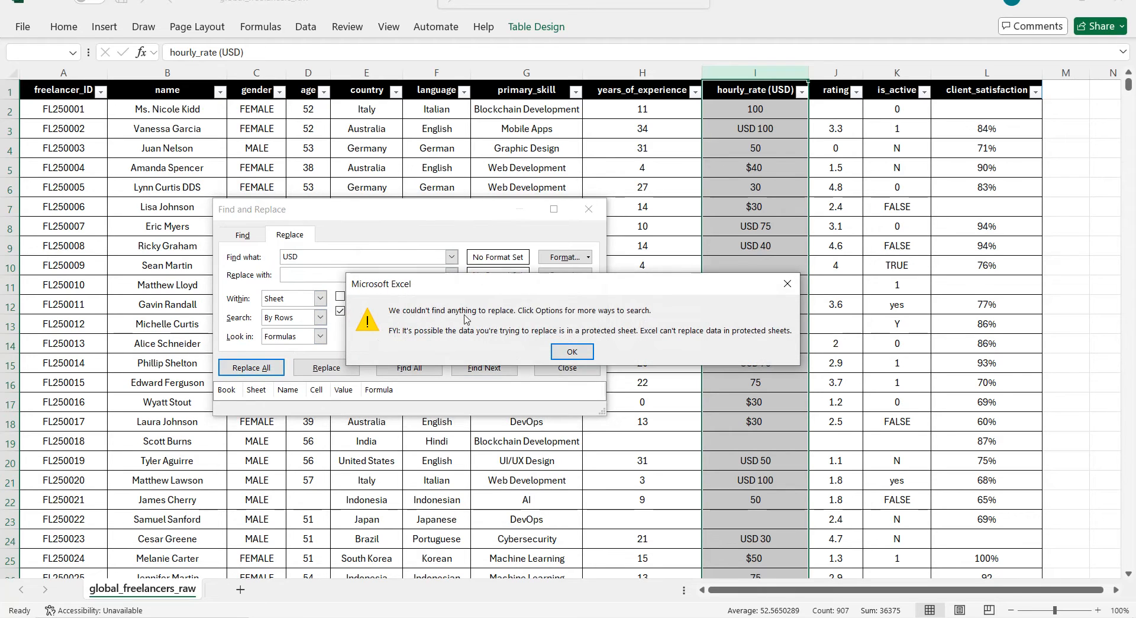
left_click(572, 350)
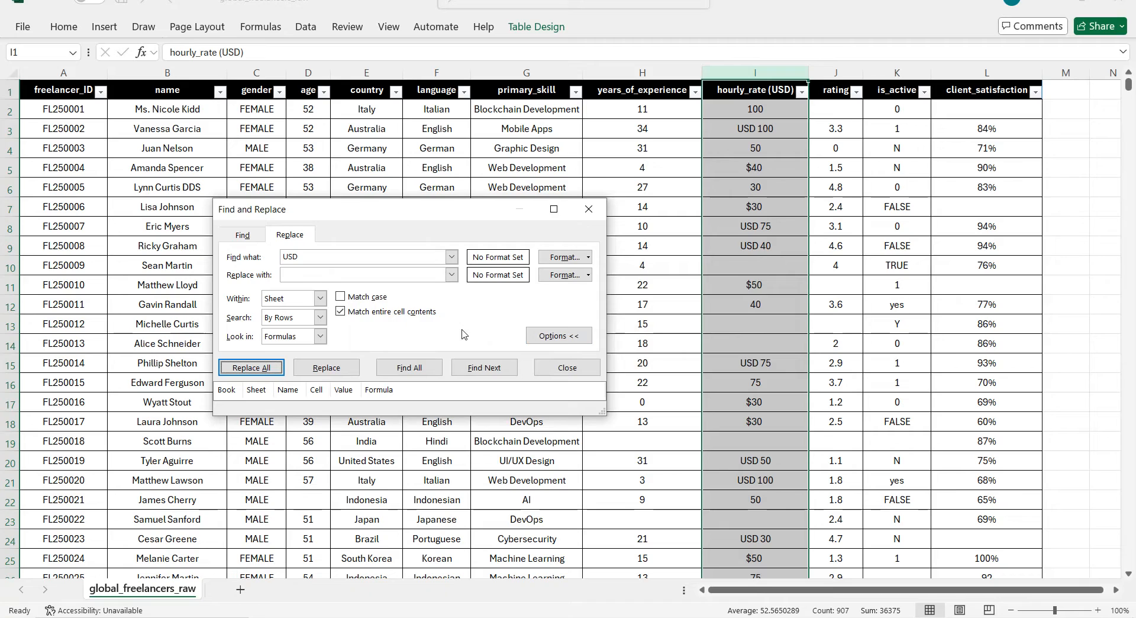
Turn off entire-cell matching and remove every USD from the hourly rate column, closing the replace dialog
left_click(340, 312)
left_click(251, 367)
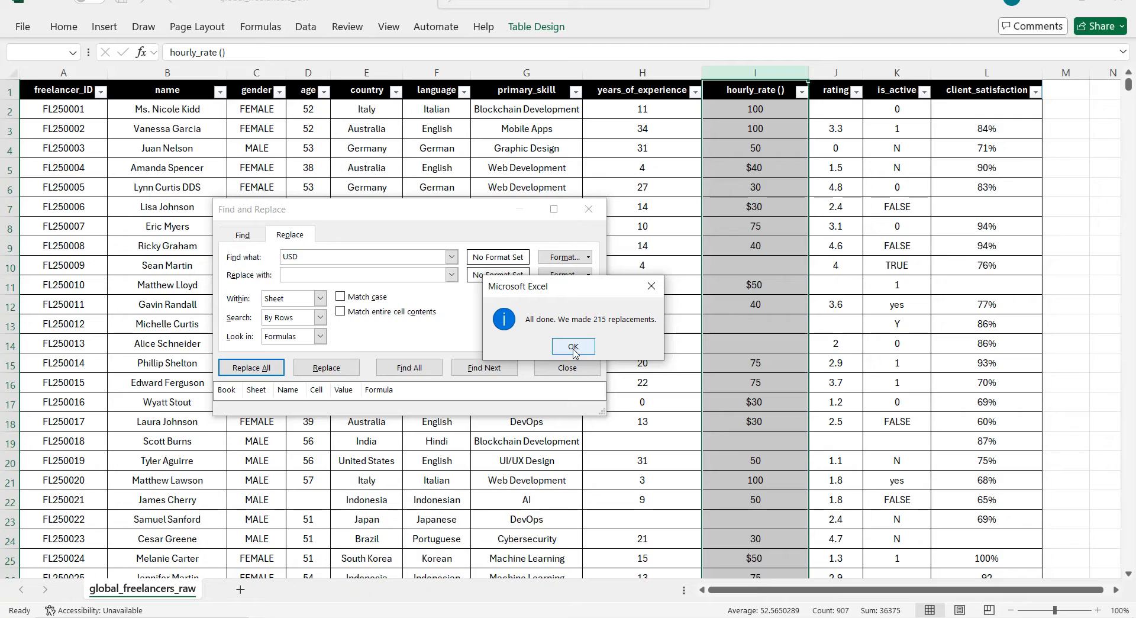
left_click(573, 346)
left_click(566, 367)
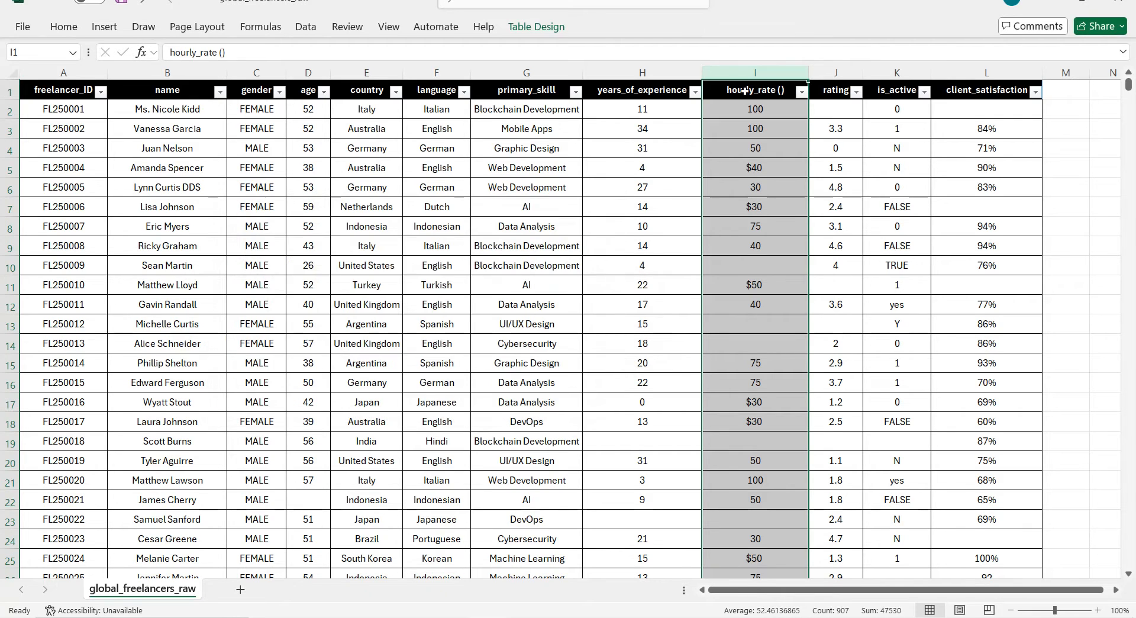
Format the hourly rate column as Currency without decimal places
left_click(63, 27)
left_click(589, 54)
left_click(553, 154)
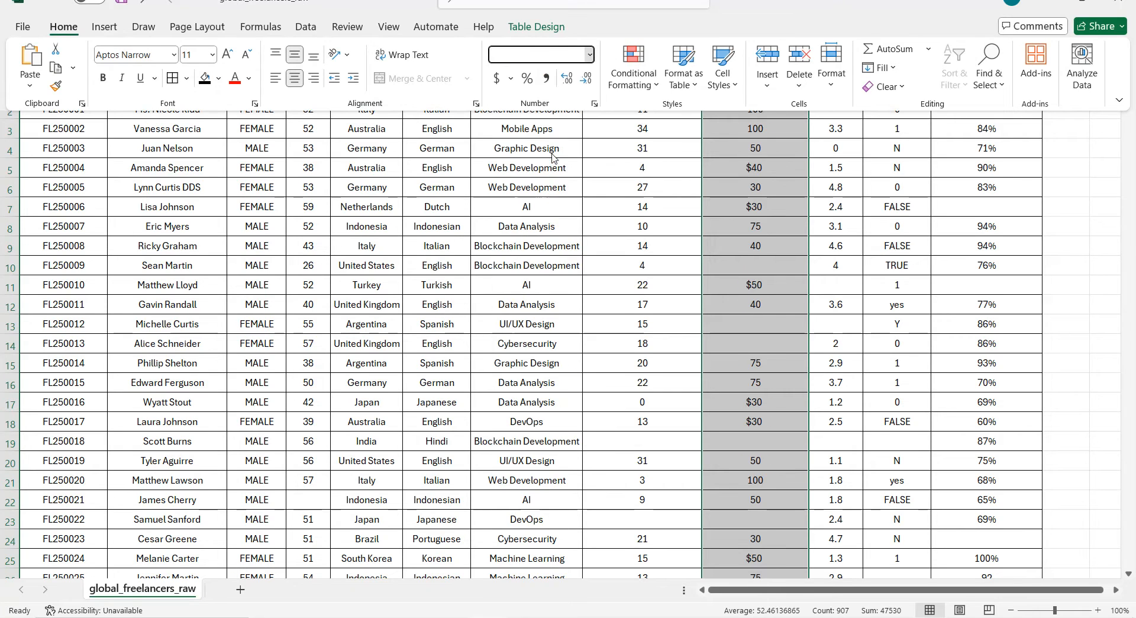
left_click(585, 78)
left_click(585, 78)
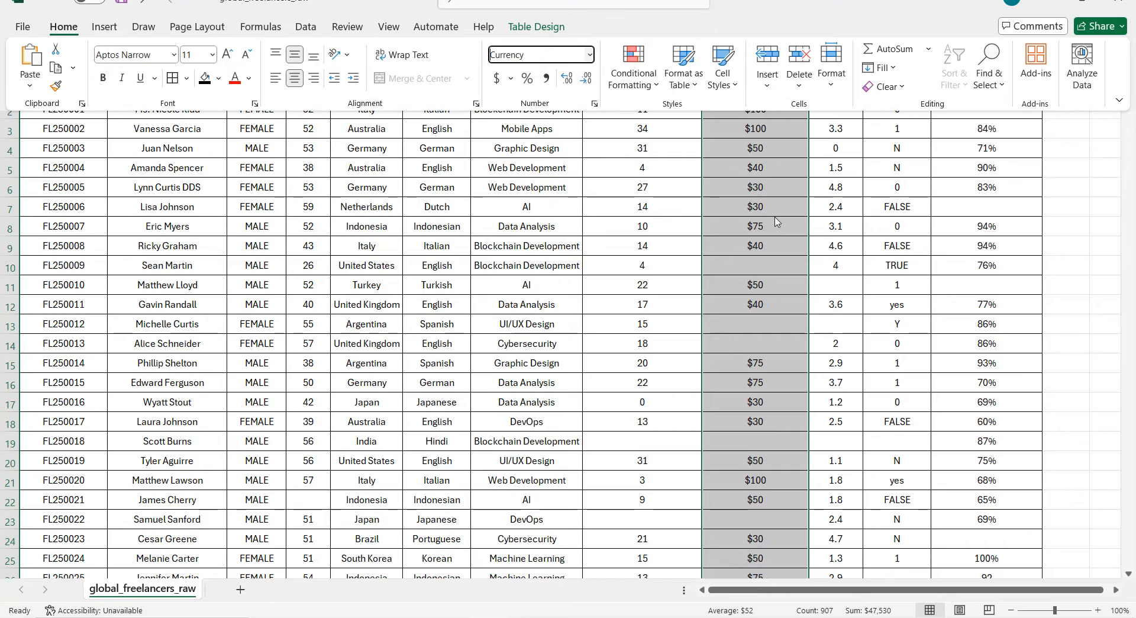
left_click(363, 155)
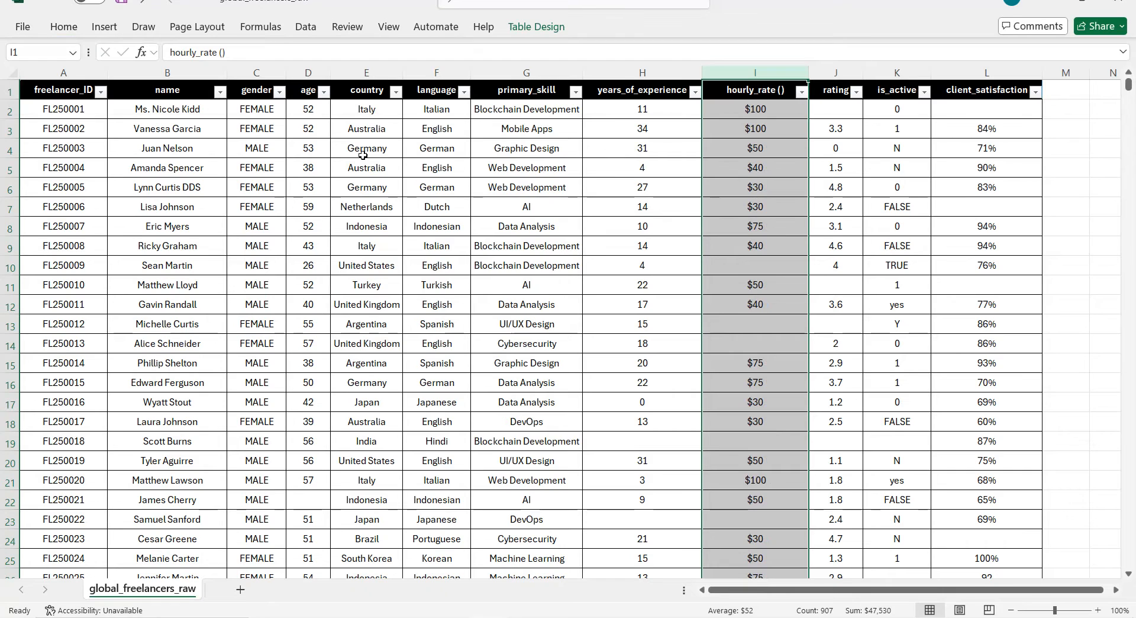
Filter the freelancer table to show only rows with a blank age
left_click(307, 133)
left_click(324, 92)
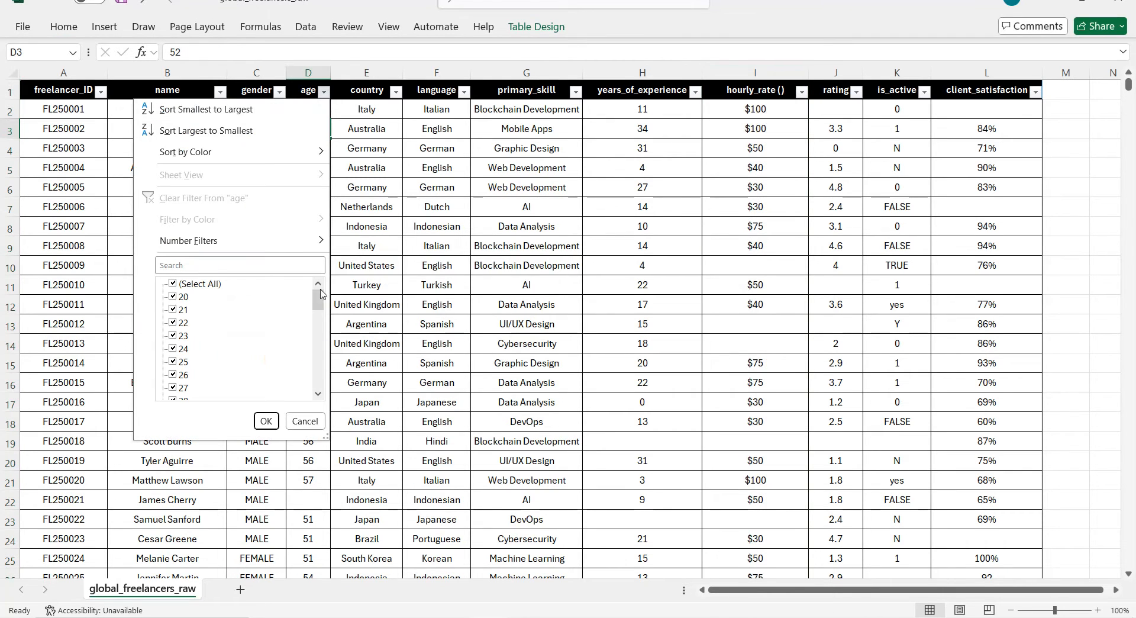
left_click(180, 284)
left_click_drag(318, 303, 318, 381)
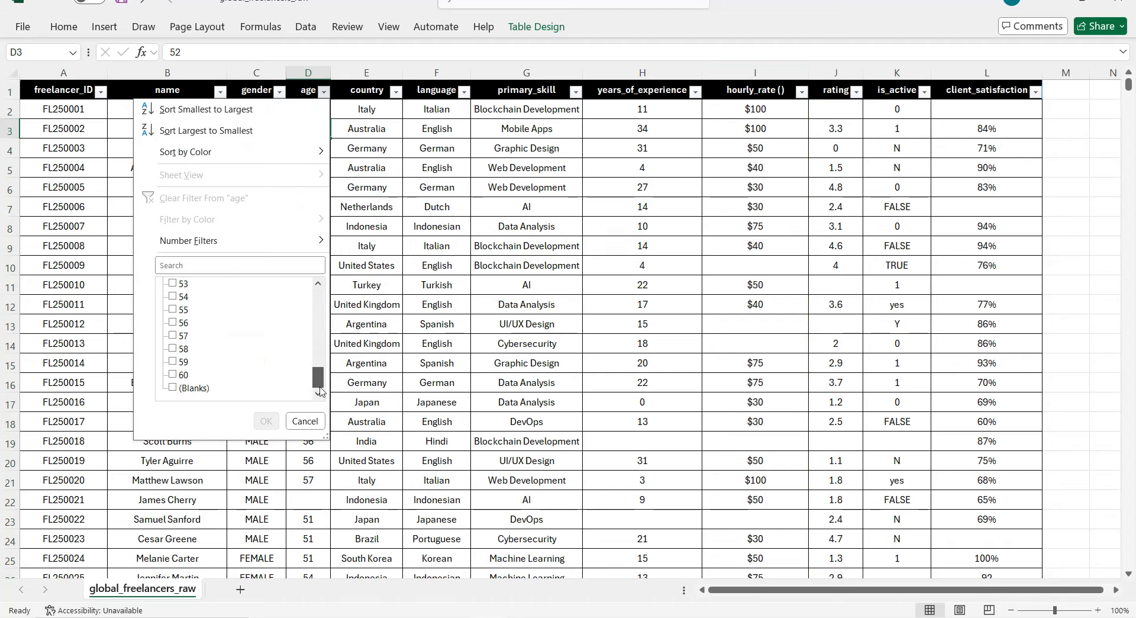
left_click(173, 388)
left_click(265, 421)
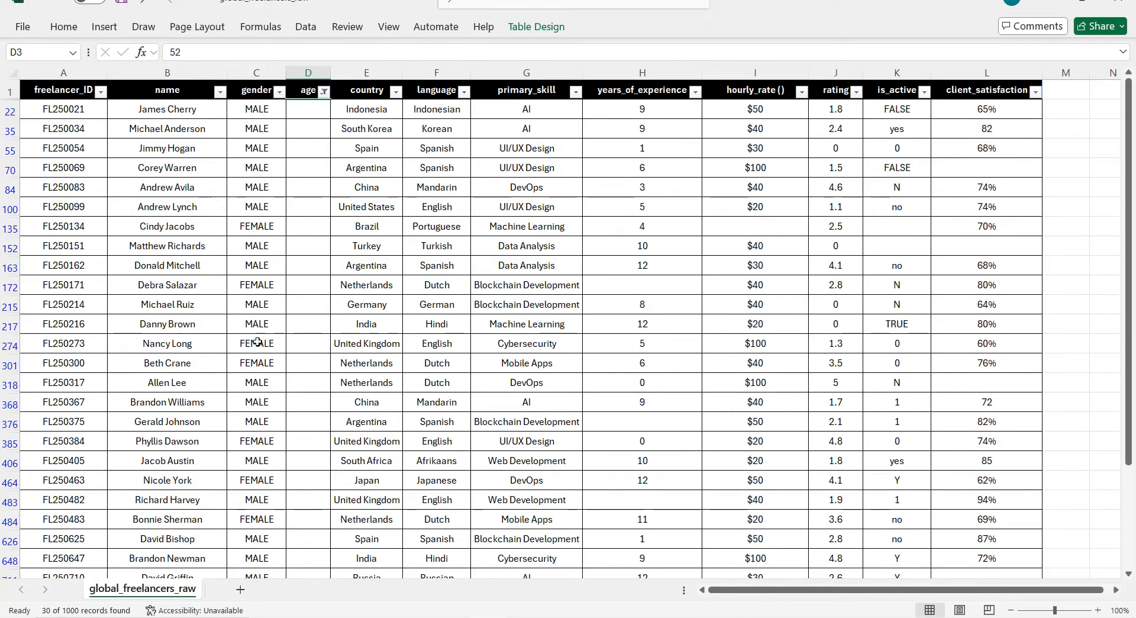
Delete all the filtered rows that have a blank age
left_click(10, 111)
left_click_drag(2, 156, 9, 561)
right_click(9, 561)
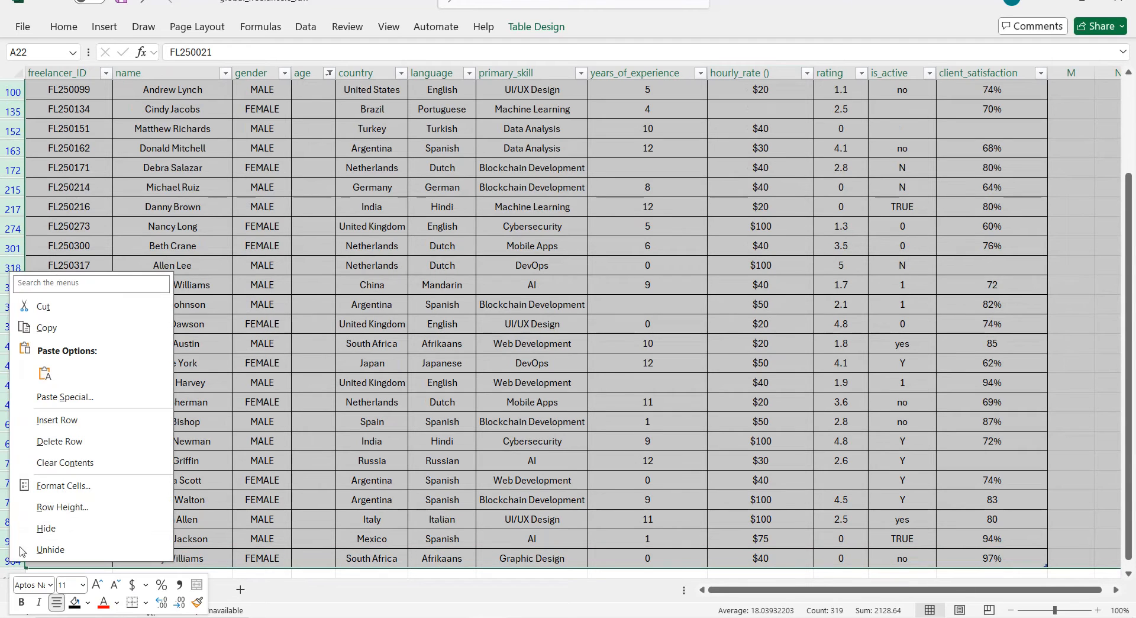
left_click(59, 441)
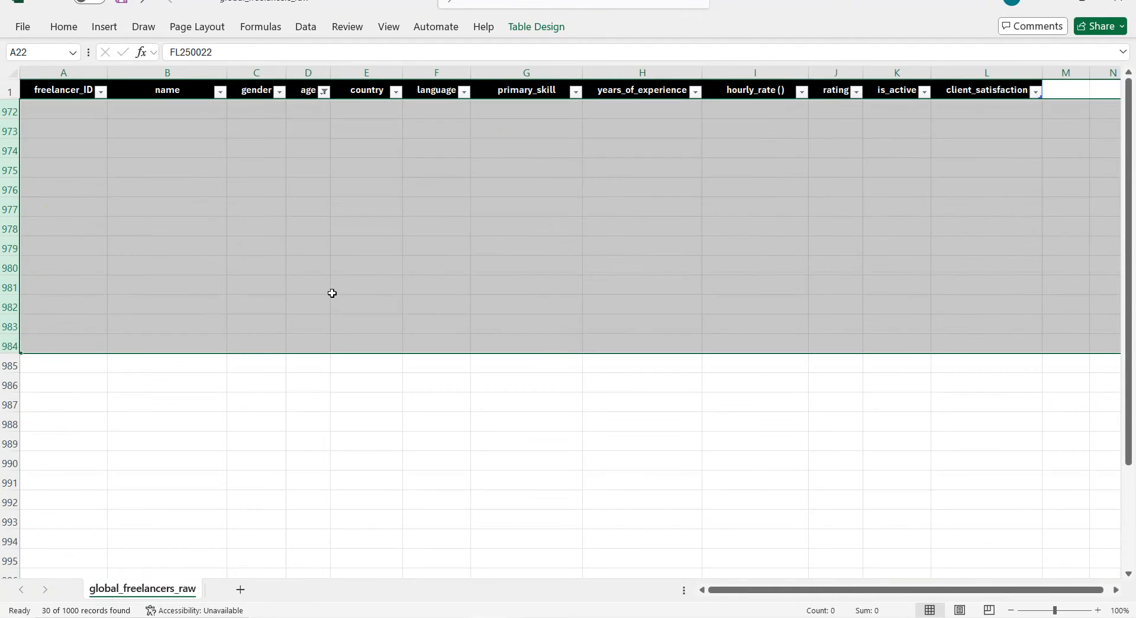
Reset the age filter to include all values so the remaining records are shown
left_click(323, 92)
left_click(184, 284)
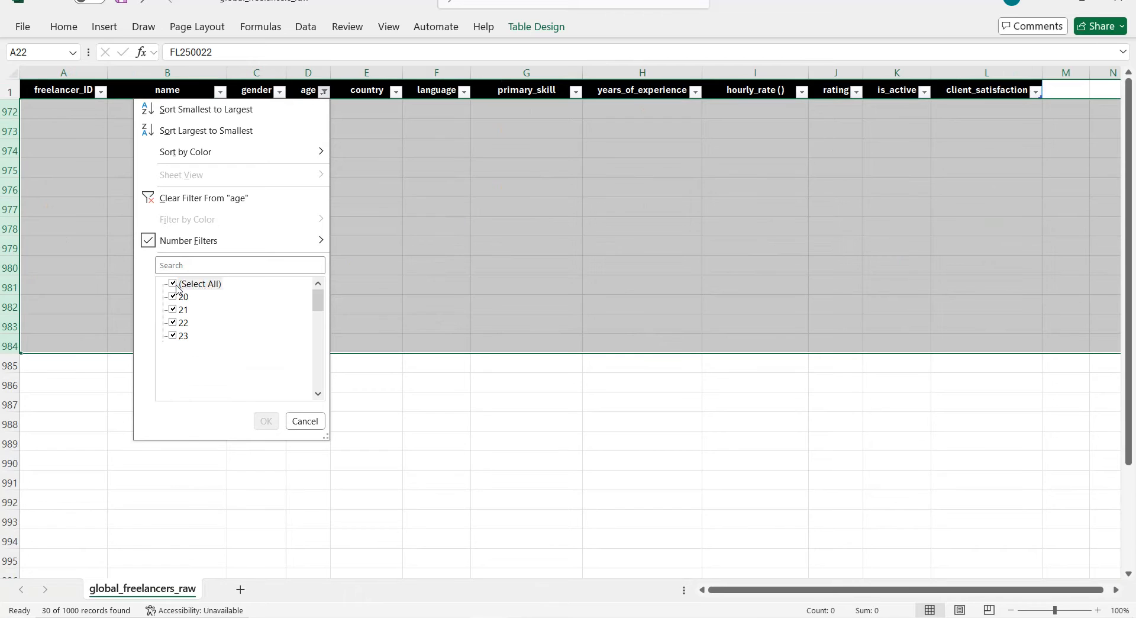
left_click(266, 420)
left_click(779, 272)
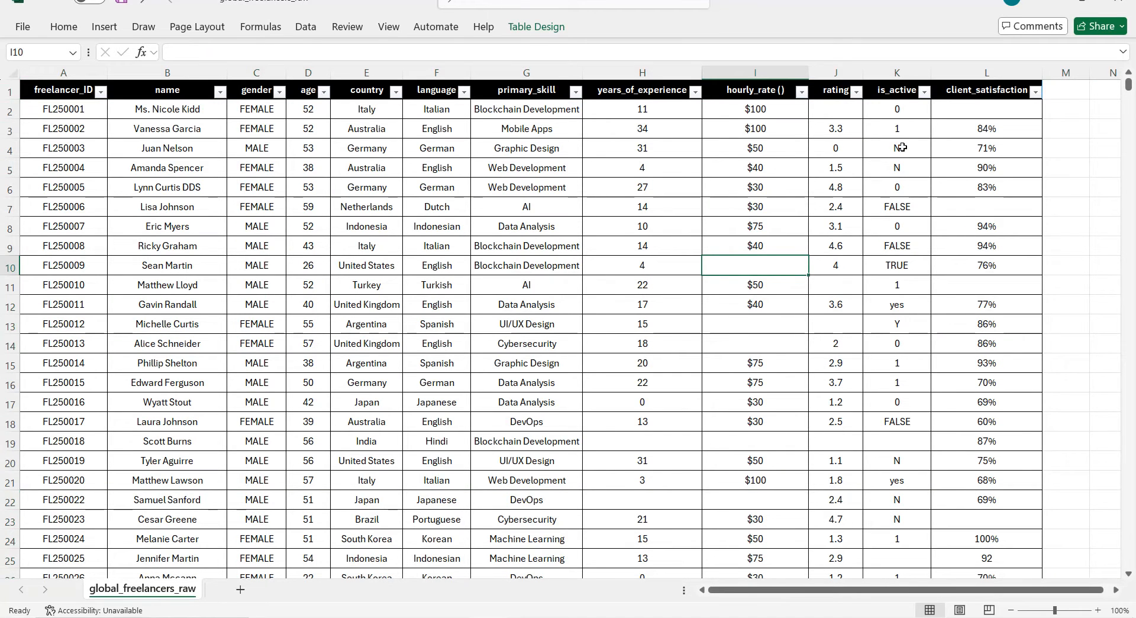
Review the distinct values in the is_active column and open Find and Replace for that column
left_click(924, 91)
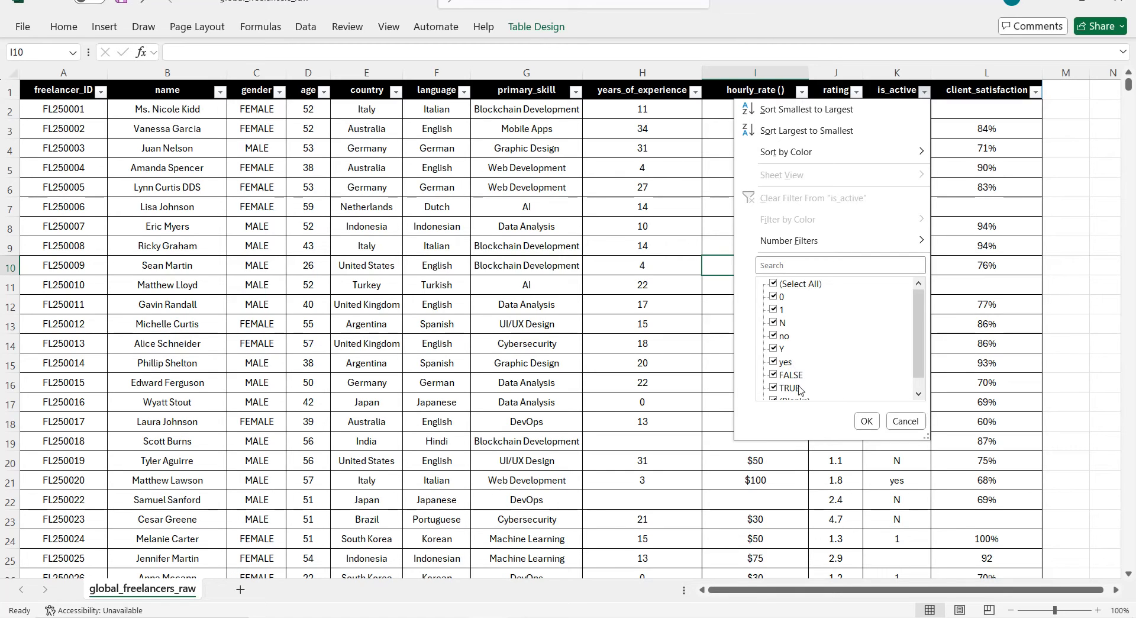
left_click(865, 421)
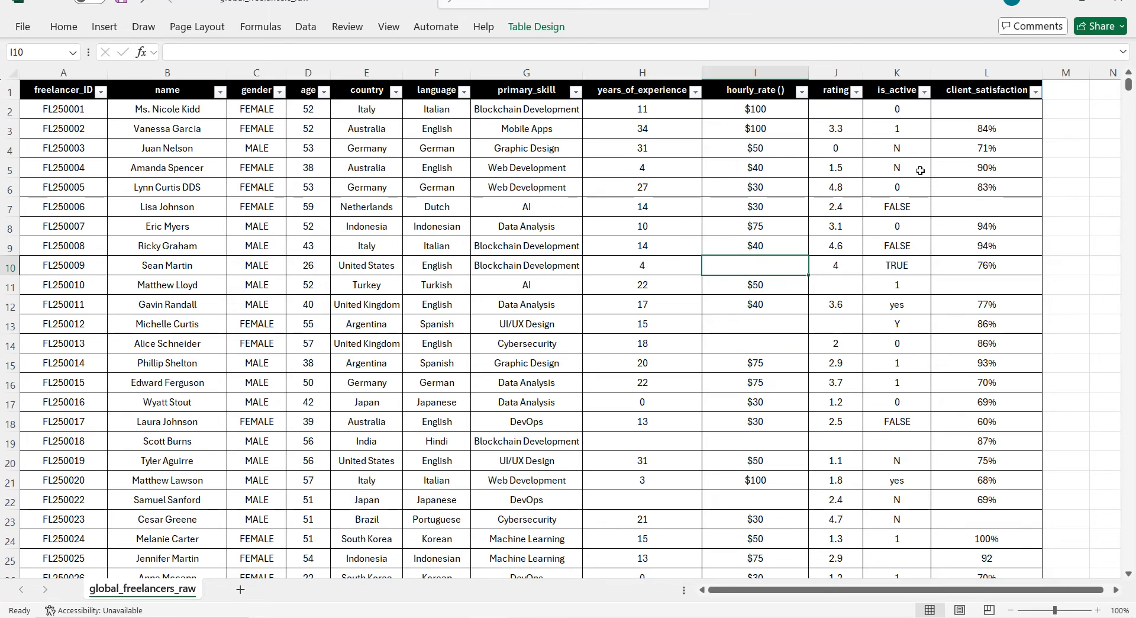
left_click(891, 72)
left_click(68, 26)
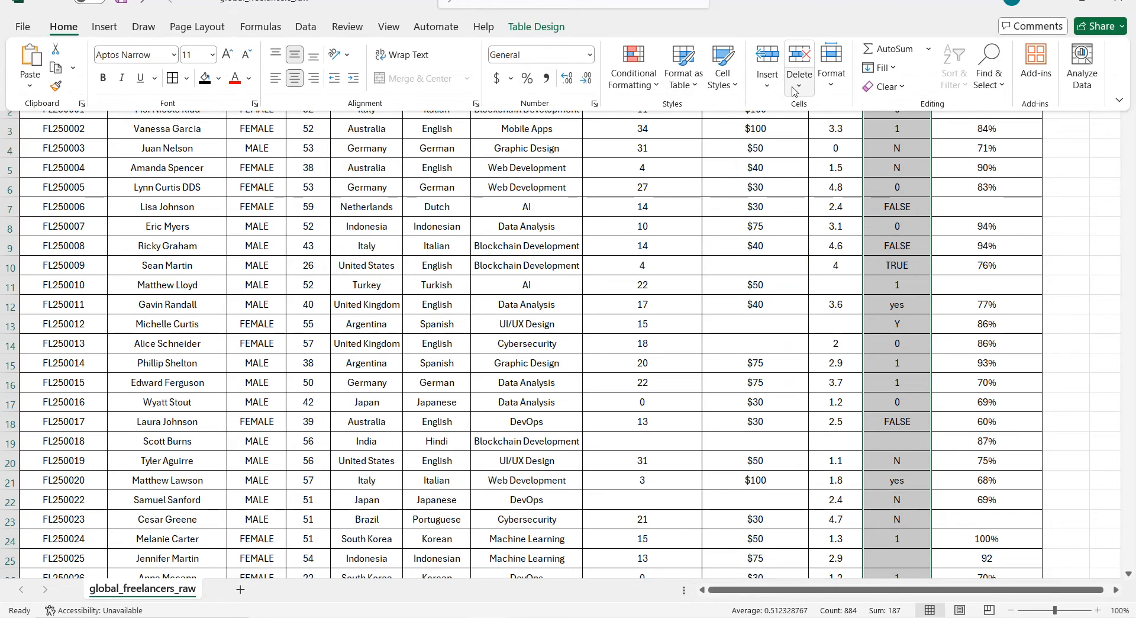
left_click(992, 89)
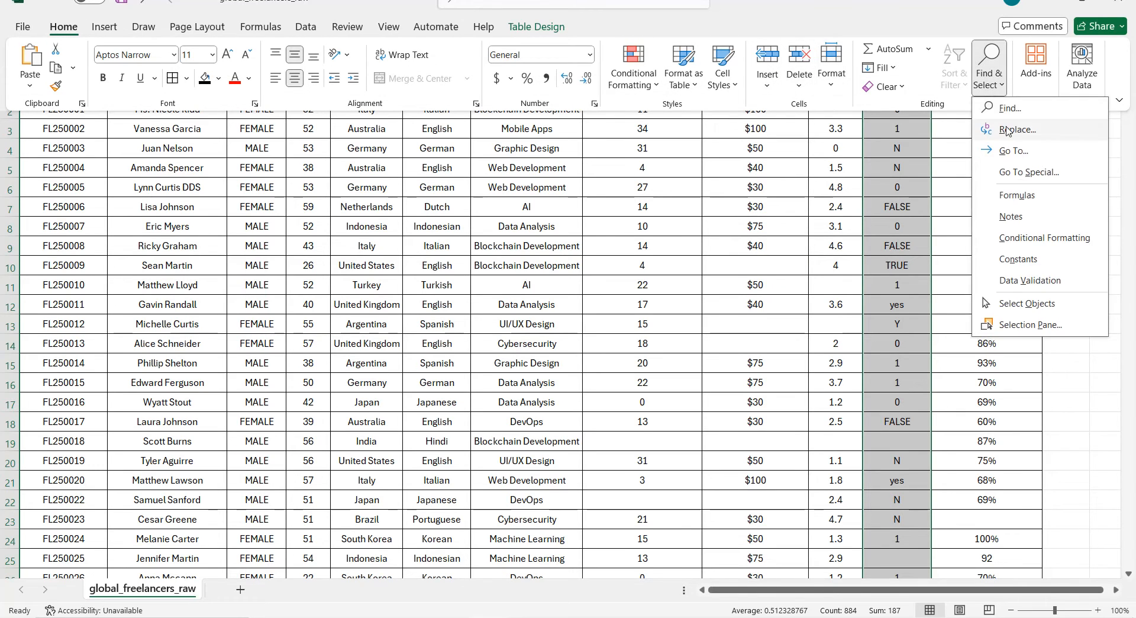
left_click(1018, 129)
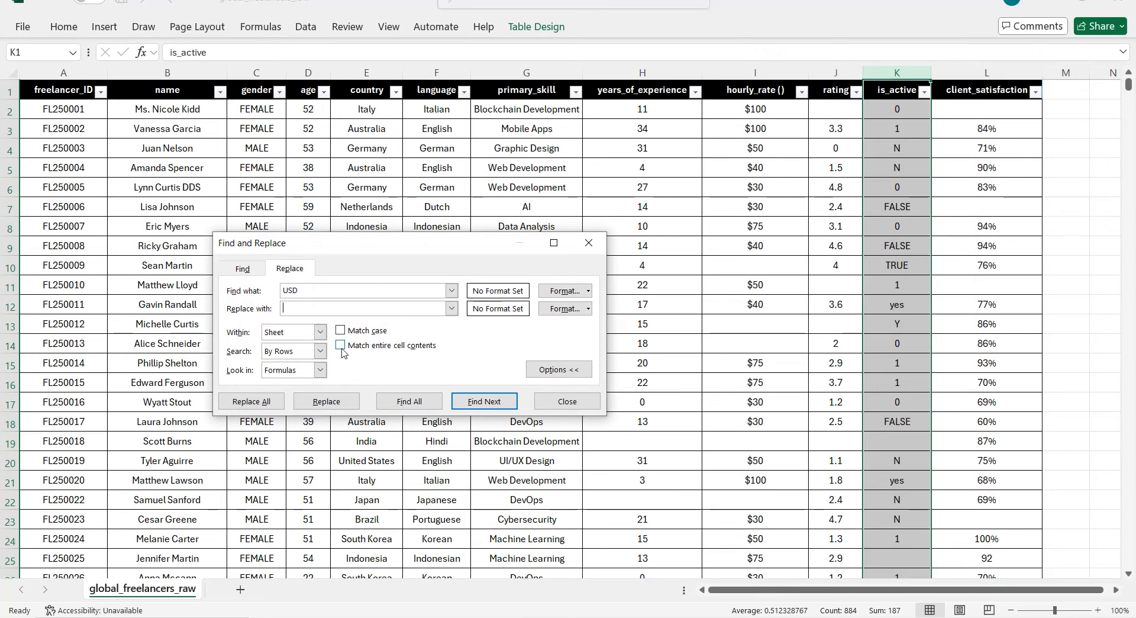
Match entire cell contents and replace all n entries in the is_active column with NO
left_click(341, 348)
double_click(294, 290)
type("n")
left_click(288, 304)
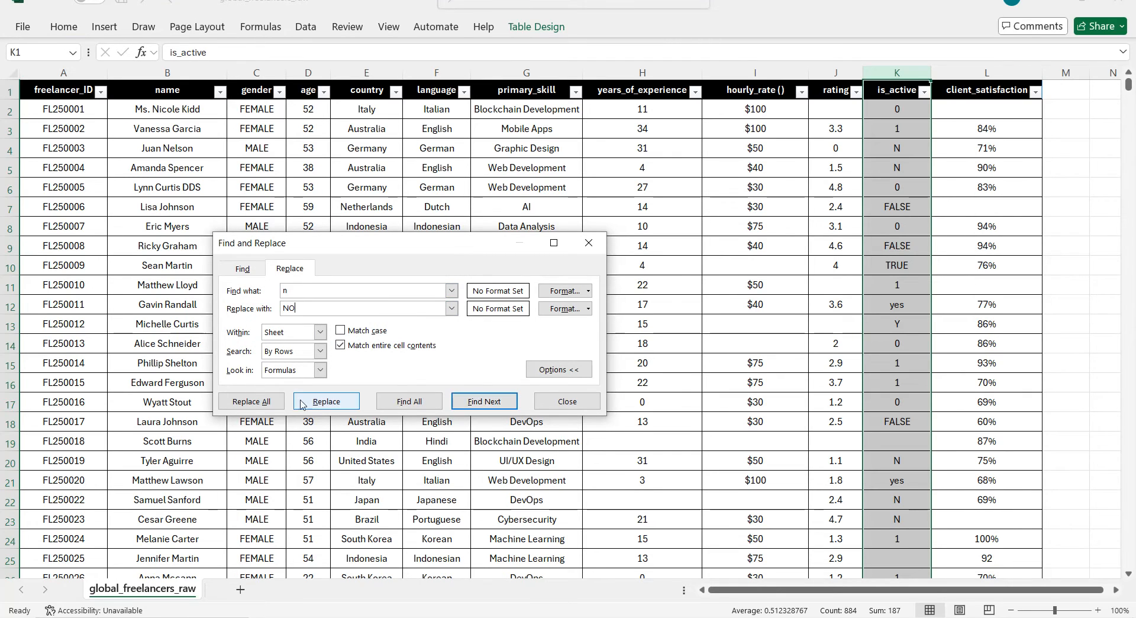
left_click(260, 403)
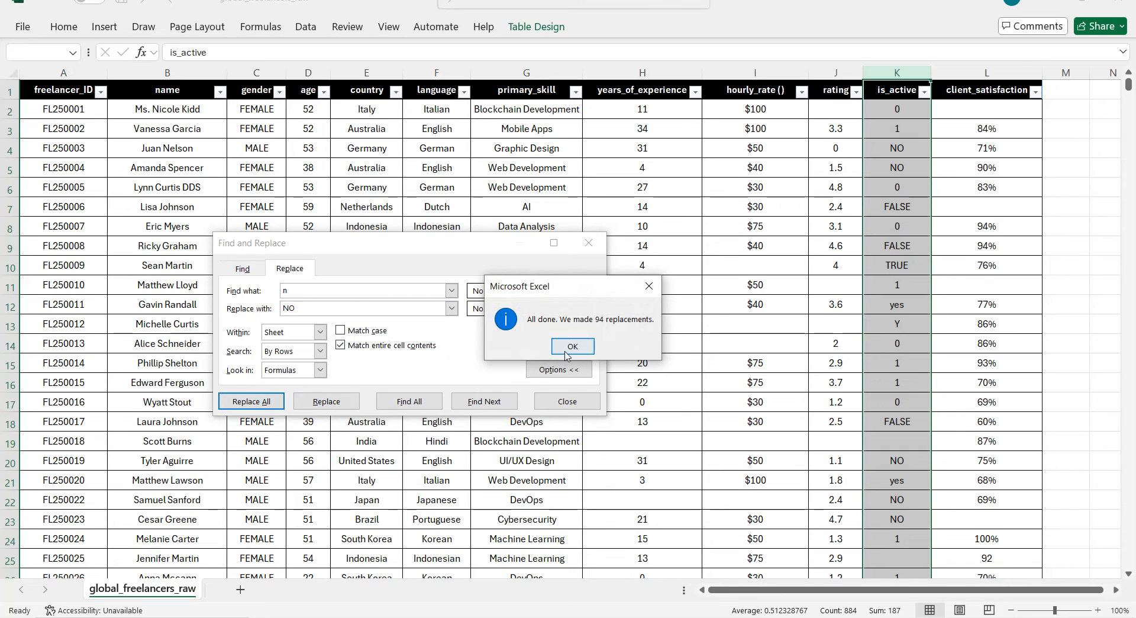
key("Return")
Replace all 0 and FALSE entries in the is_active column with NO, matching entire cell contents
left_click(324, 291)
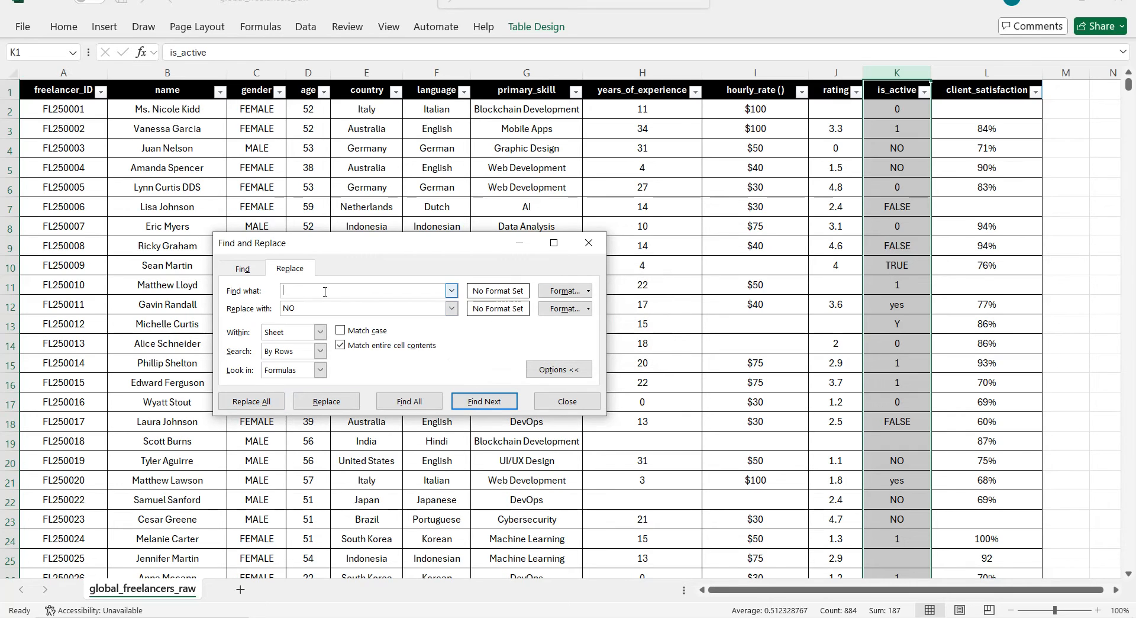
left_click(251, 401)
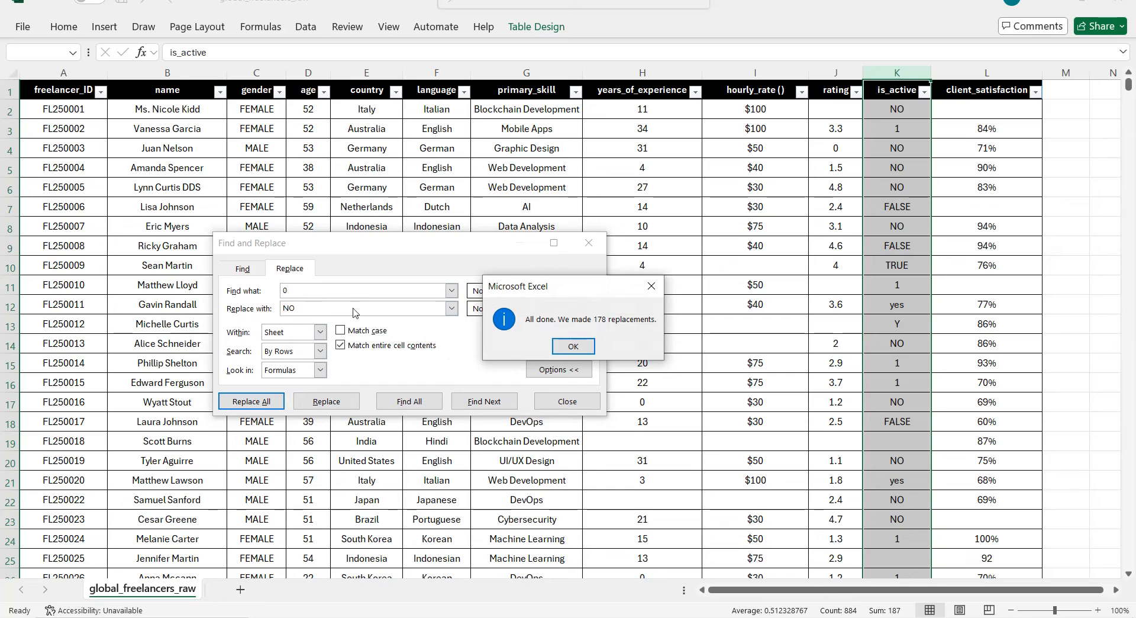
left_click(573, 346)
left_click(297, 289)
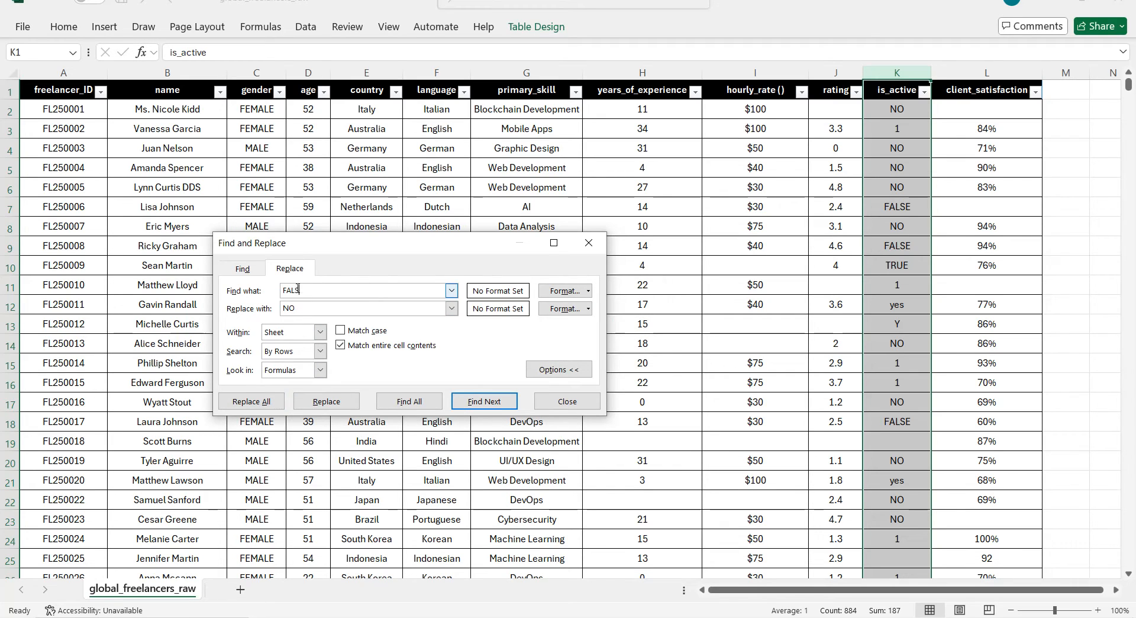
left_click(252, 401)
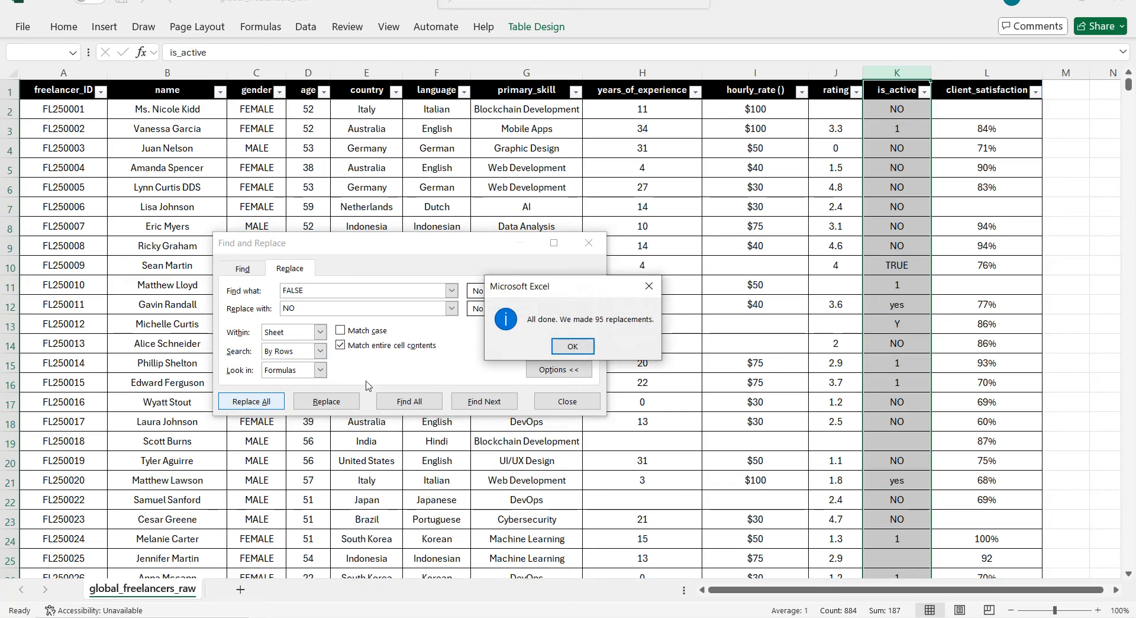
left_click(571, 346)
Replace all 1 and TRUE entries in the is_active column with YES
double_click(296, 290)
type("1")
double_click(286, 308)
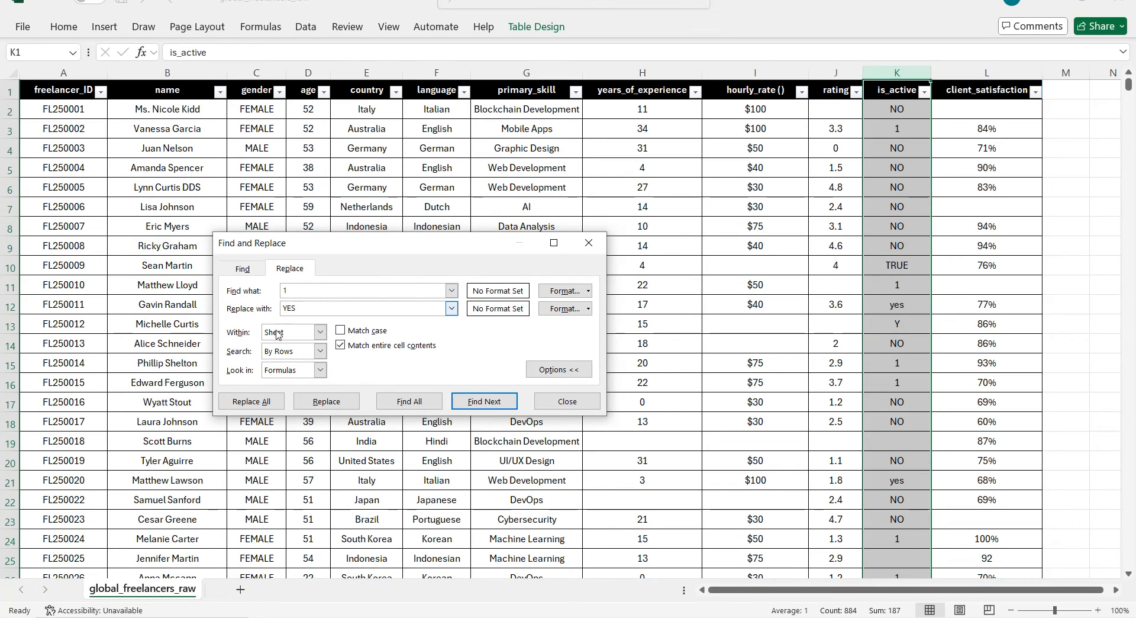
left_click(252, 401)
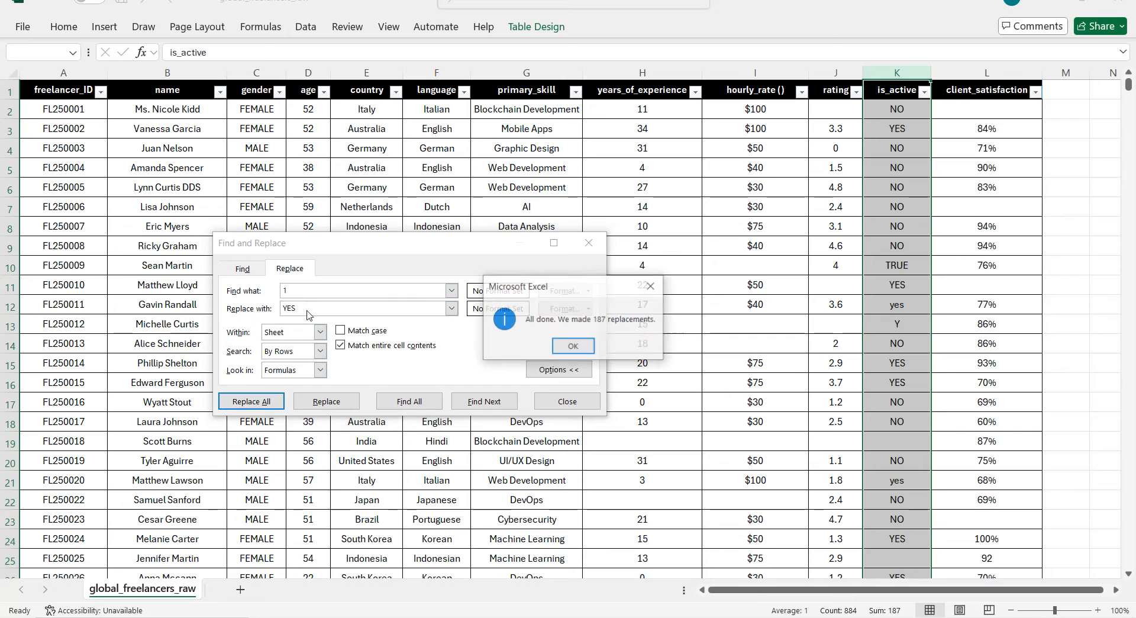
left_click(585, 345)
left_click(310, 292)
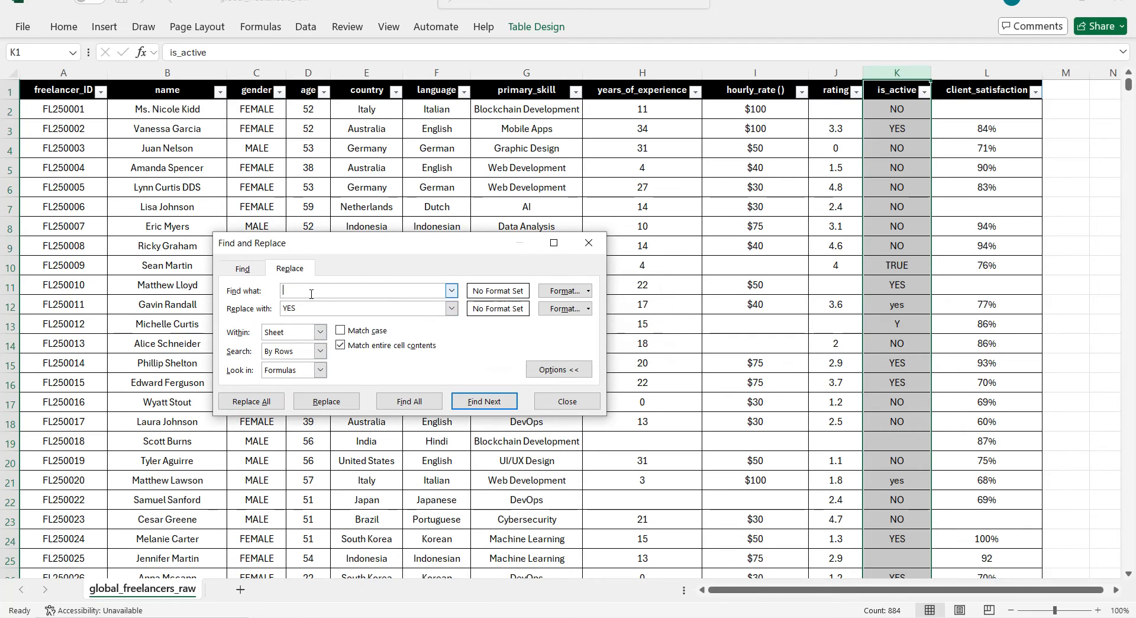
left_click(251, 401)
left_click(571, 349)
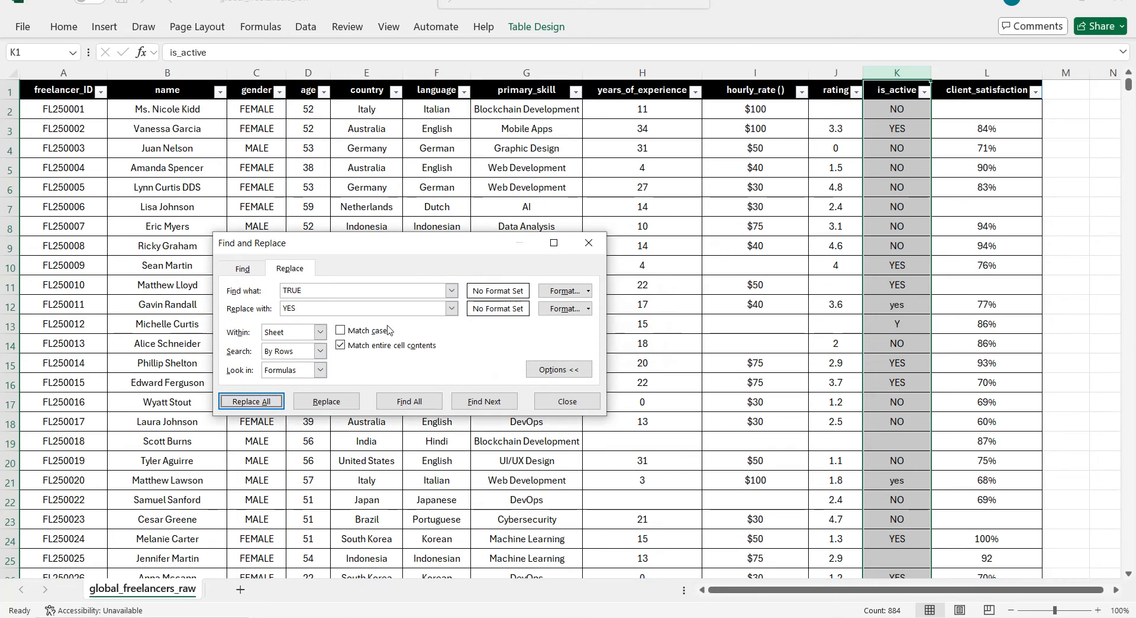
Replace all Y and lowercase yes entries in the is_active column with YES
double_click(285, 291)
type("Y")
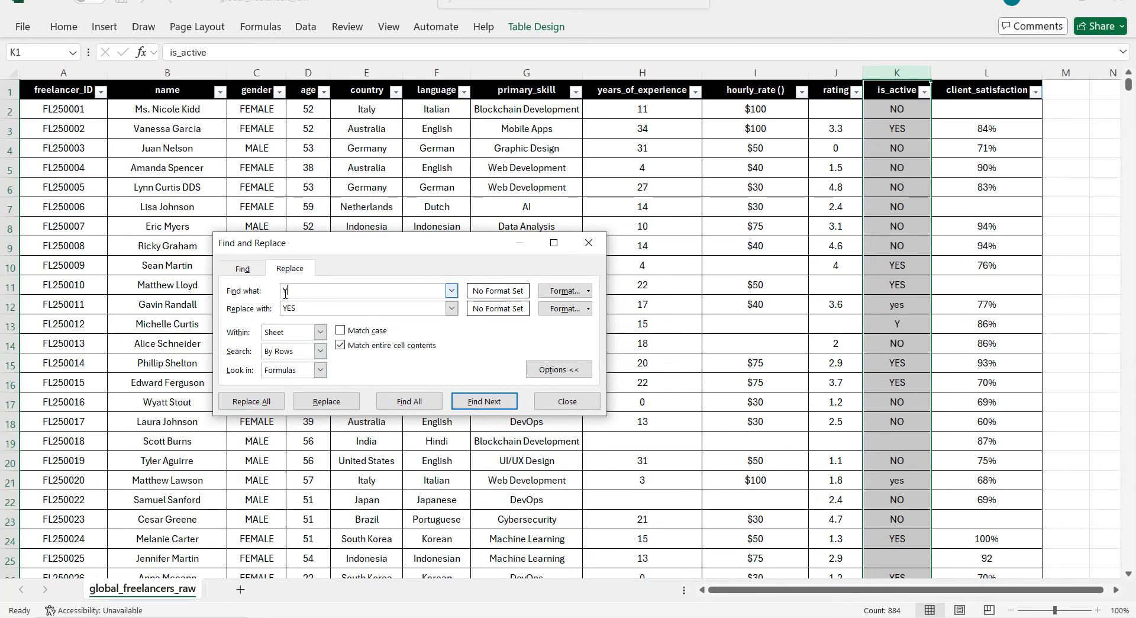
left_click(251, 401)
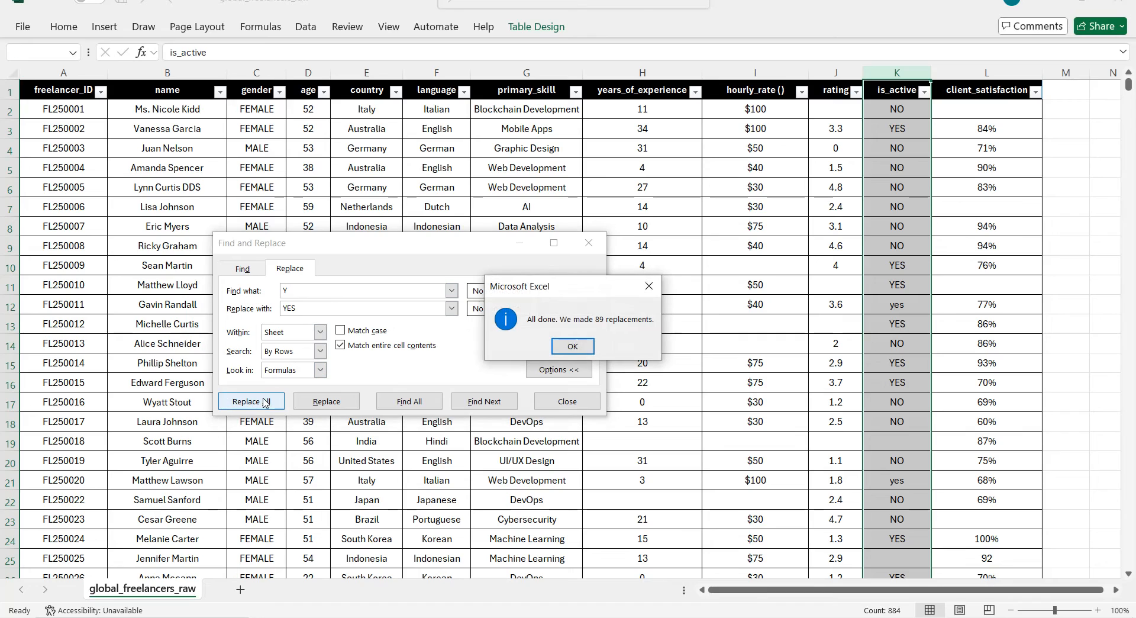
left_click(571, 347)
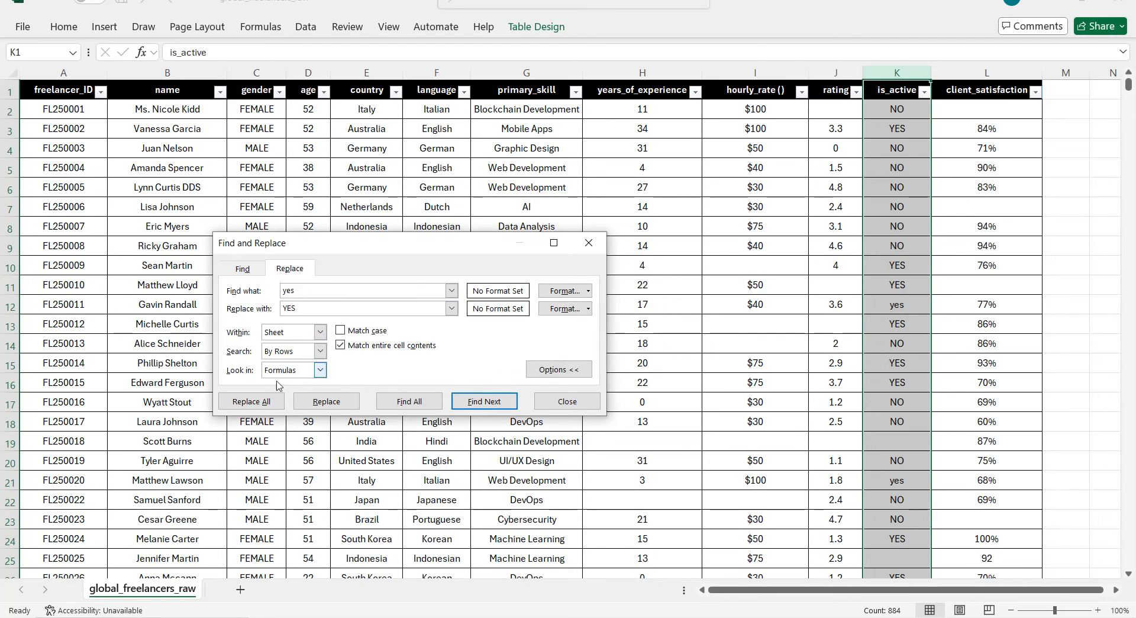
left_click(252, 402)
left_click(572, 347)
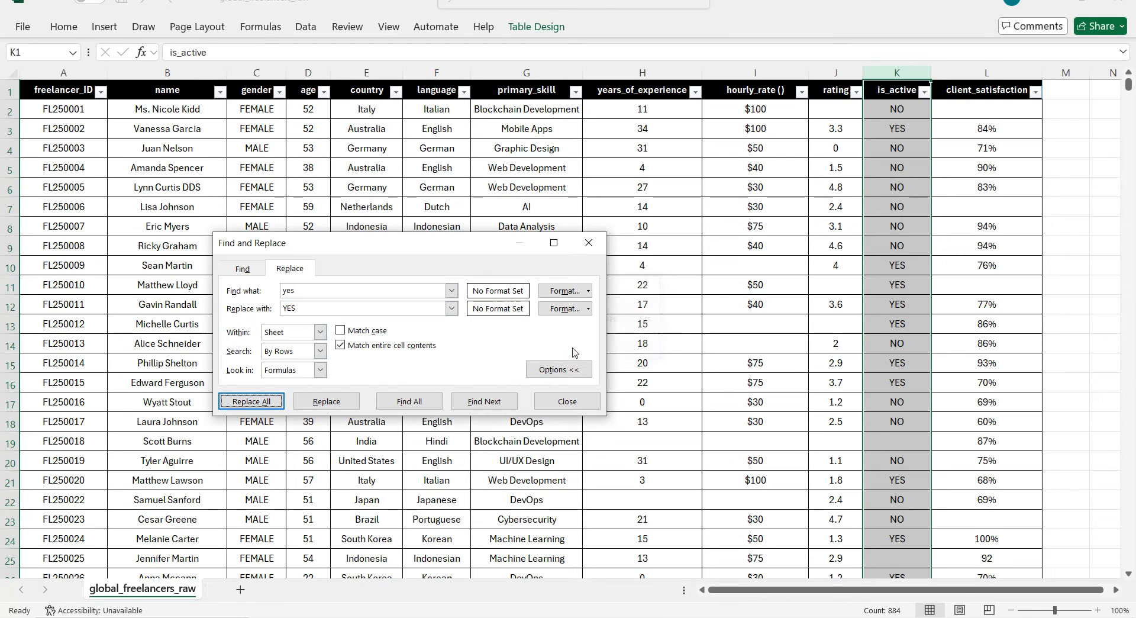
Check the distinct values in the is_active column and close Find and Replace
left_click(924, 91)
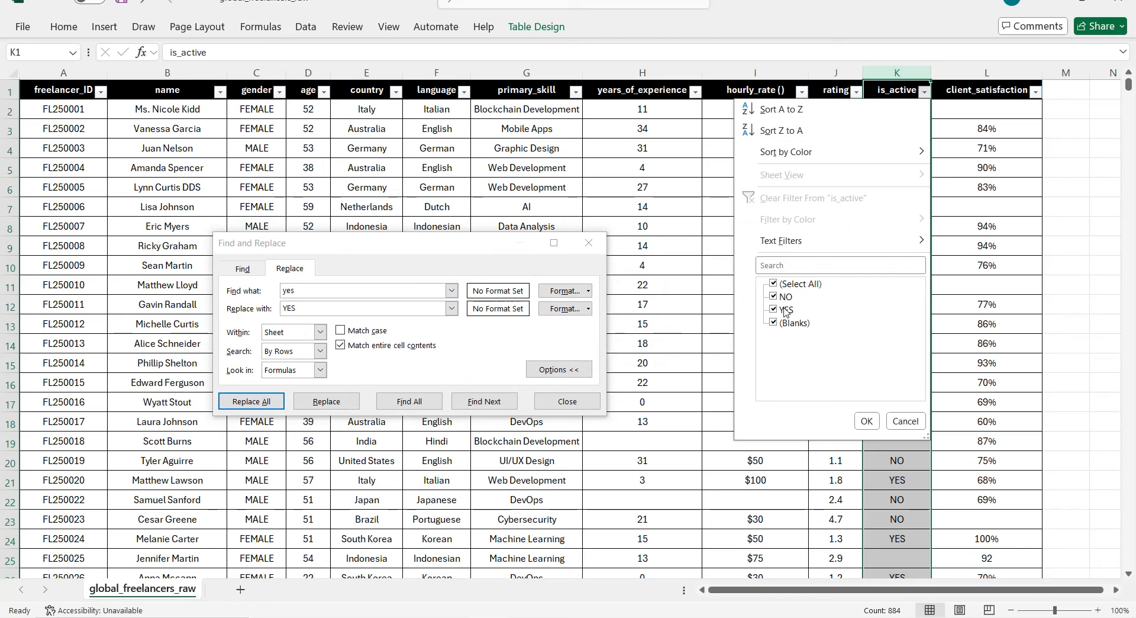
left_click(589, 242)
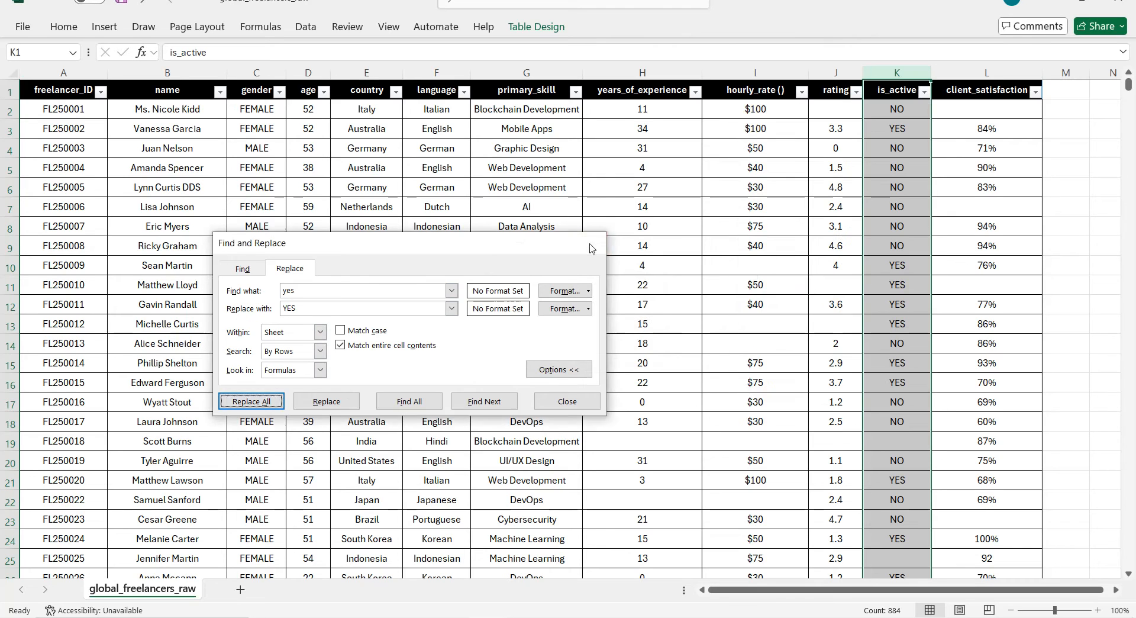
left_click(589, 242)
Filter the is_active column to show only blank entries by excluding NO and YES
left_click(924, 91)
left_click(773, 296)
left_click(773, 310)
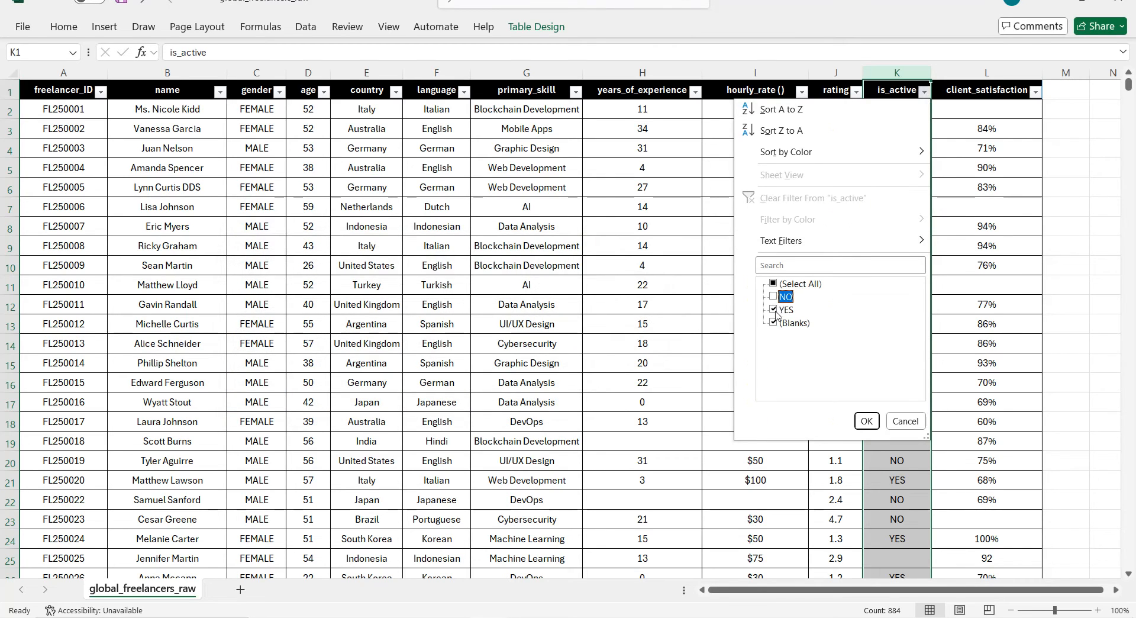
left_click(867, 421)
left_click(742, 325)
Delete all the filtered rows that have a blank is_active value
left_click_drag(10, 109, 8, 574)
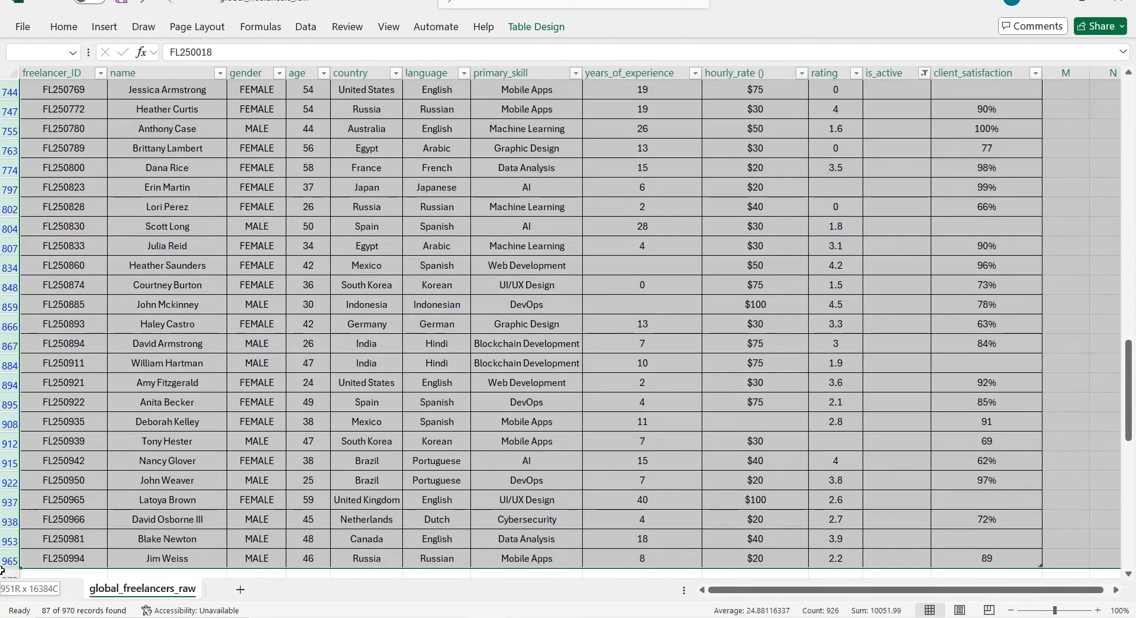
right_click(10, 558)
left_click(52, 445)
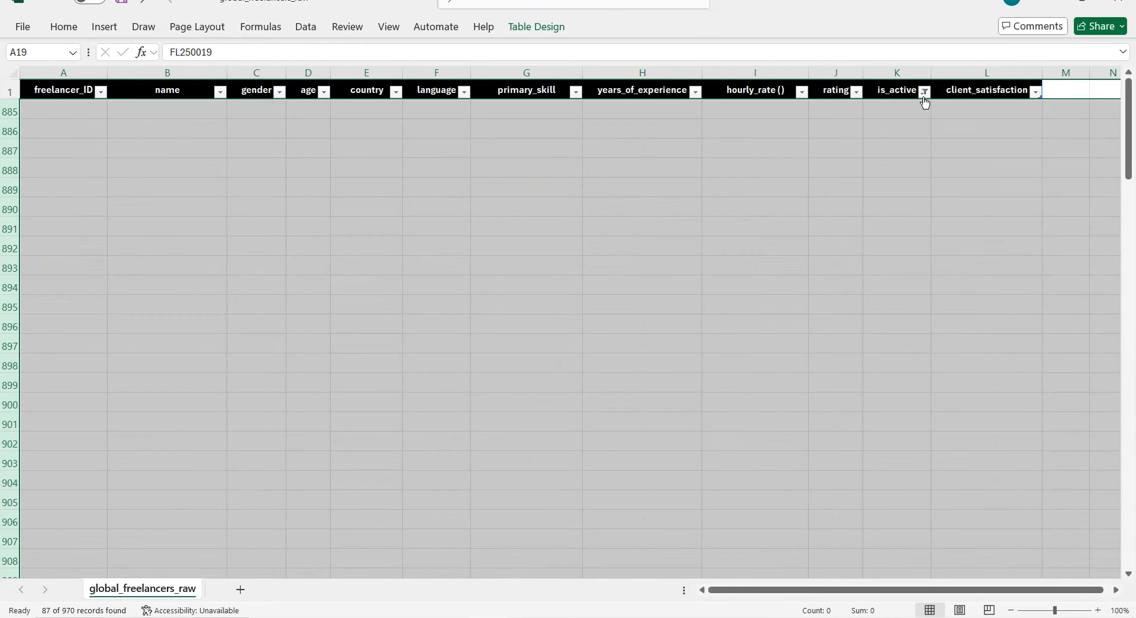
Reset the is_active filter to include all values so the remaining records are shown
left_click(923, 91)
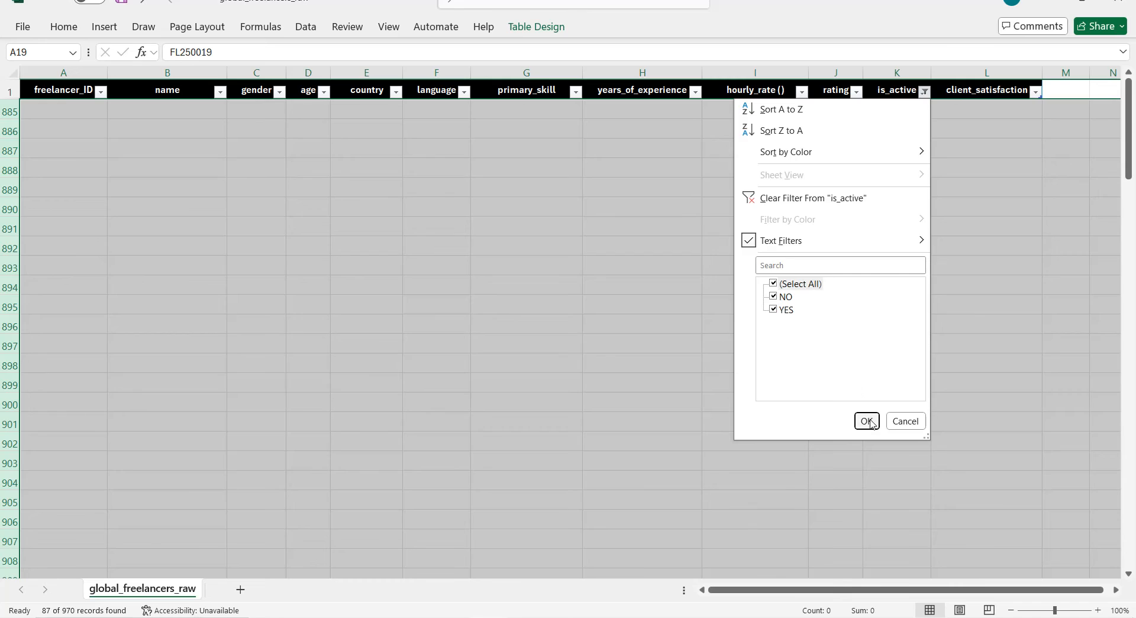
left_click(866, 420)
left_click(819, 282)
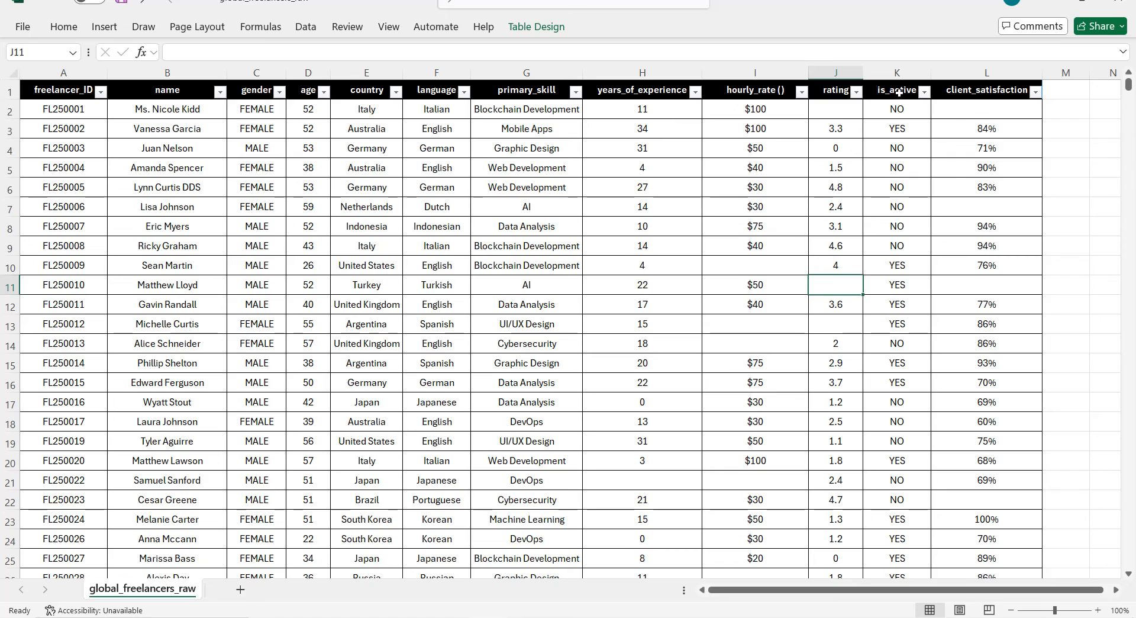
Filter the hourly_rate column to show only blank entries
left_click(802, 92)
mouse_move(684, 252)
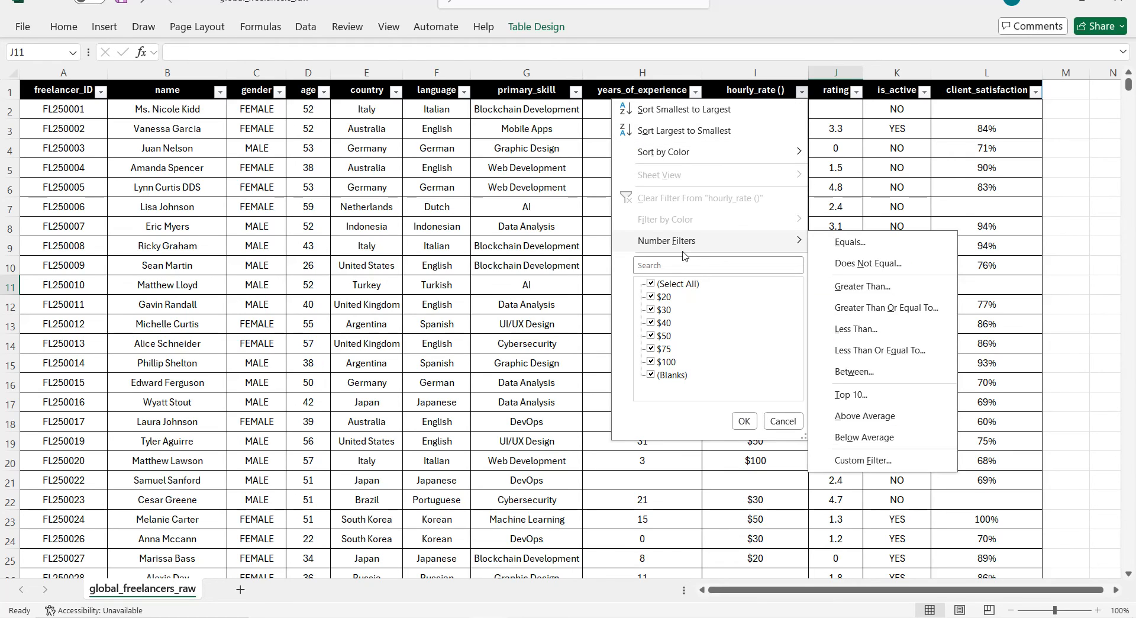
left_click(650, 283)
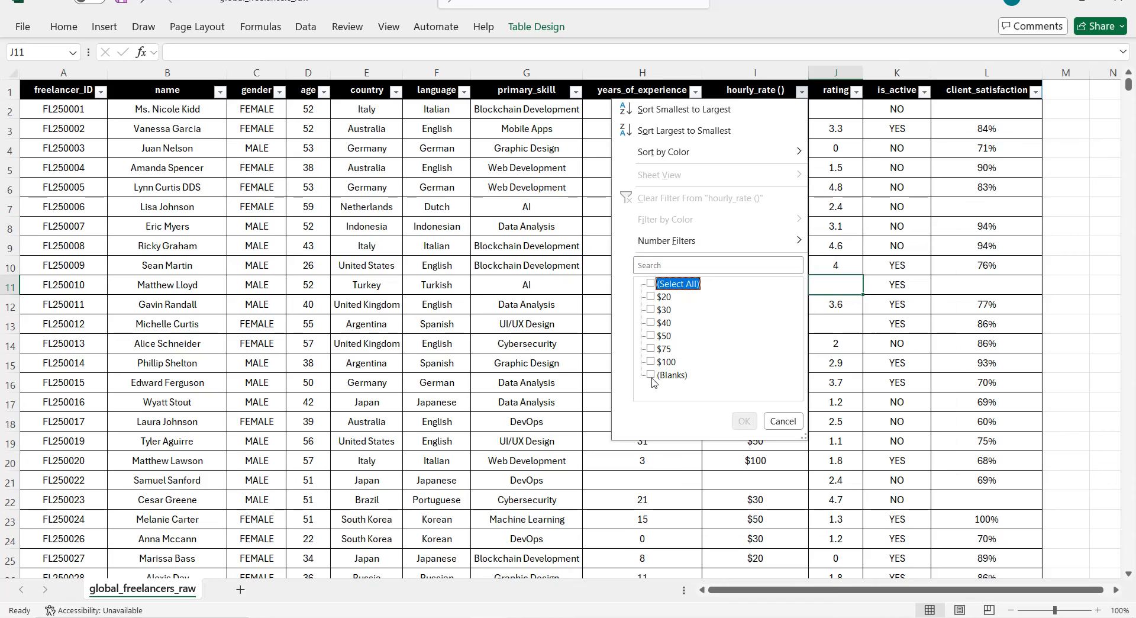
left_click(651, 376)
left_click(743, 421)
Delete all the filtered rows that have a blank hourly rate
left_click_drag(10, 111, 19, 553)
right_click(18, 554)
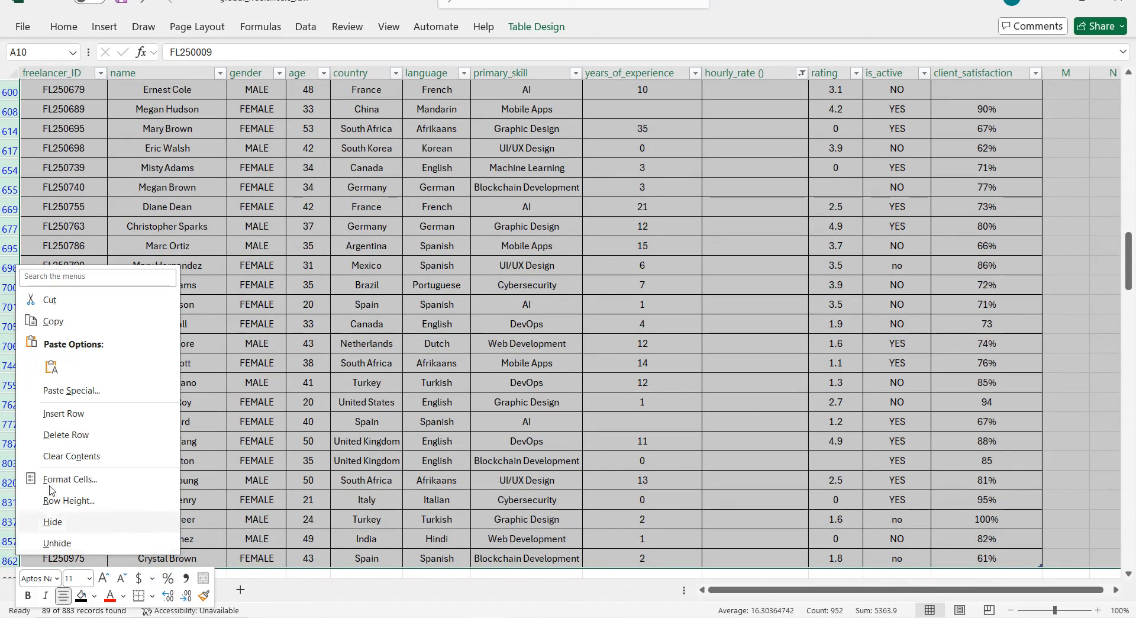
left_click(57, 438)
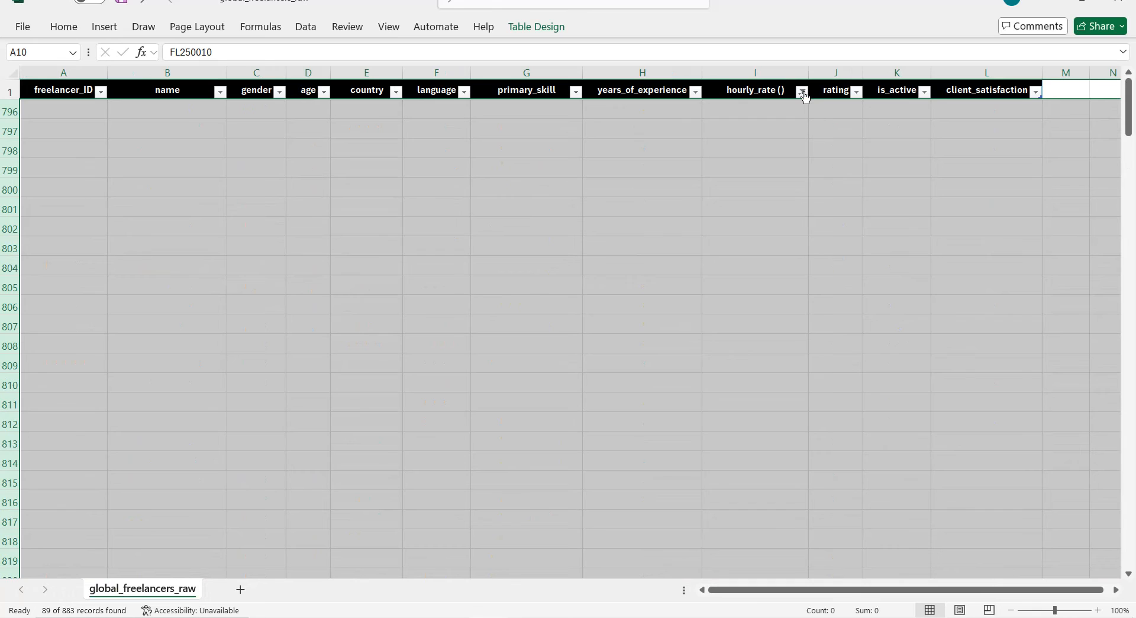
Reset the hourly_rate filter to include all values so the remaining records are shown
left_click(802, 91)
left_click(661, 285)
left_click(750, 423)
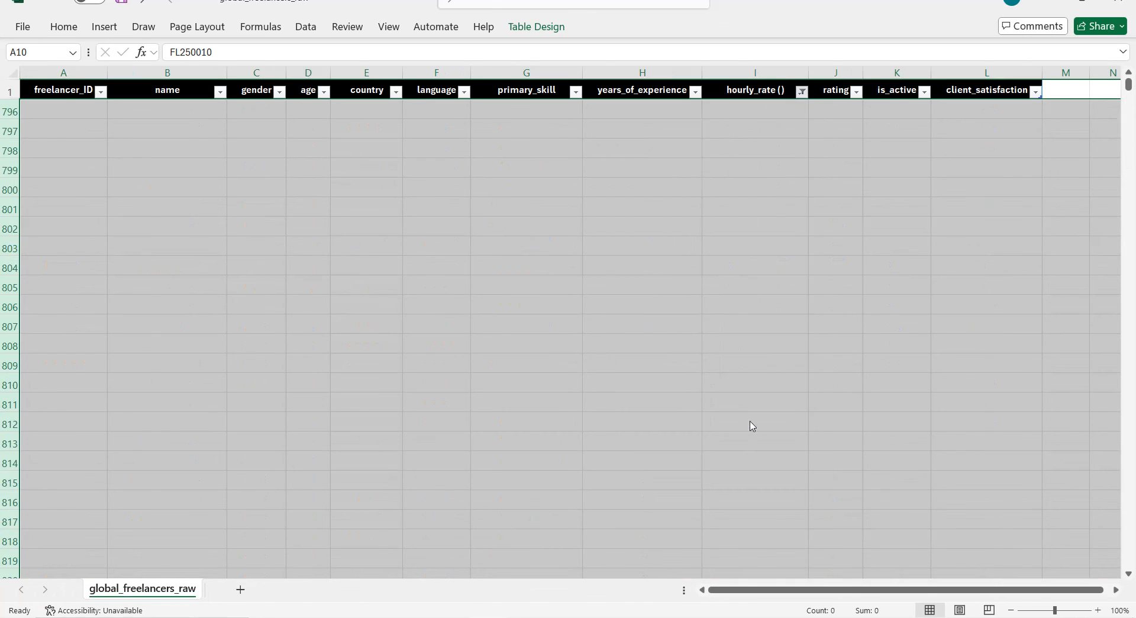
left_click(763, 281)
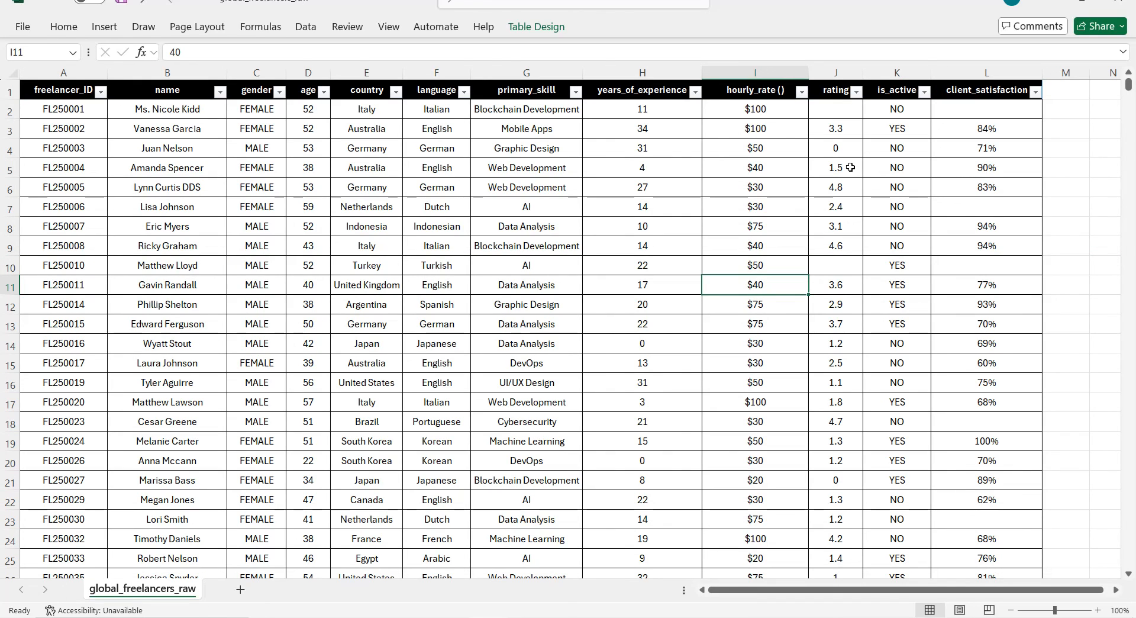
Examine the distinct values in the years_of_experience filter list, leaving the filter unapplied
left_click(696, 92)
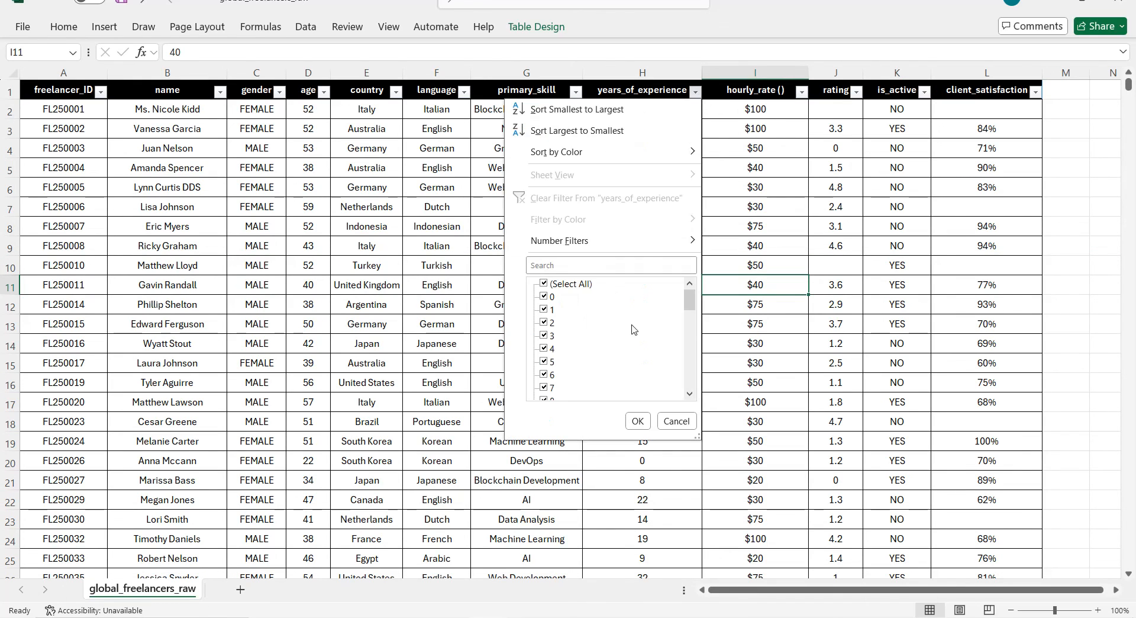
left_click_drag(689, 301, 700, 273)
left_click(862, 209)
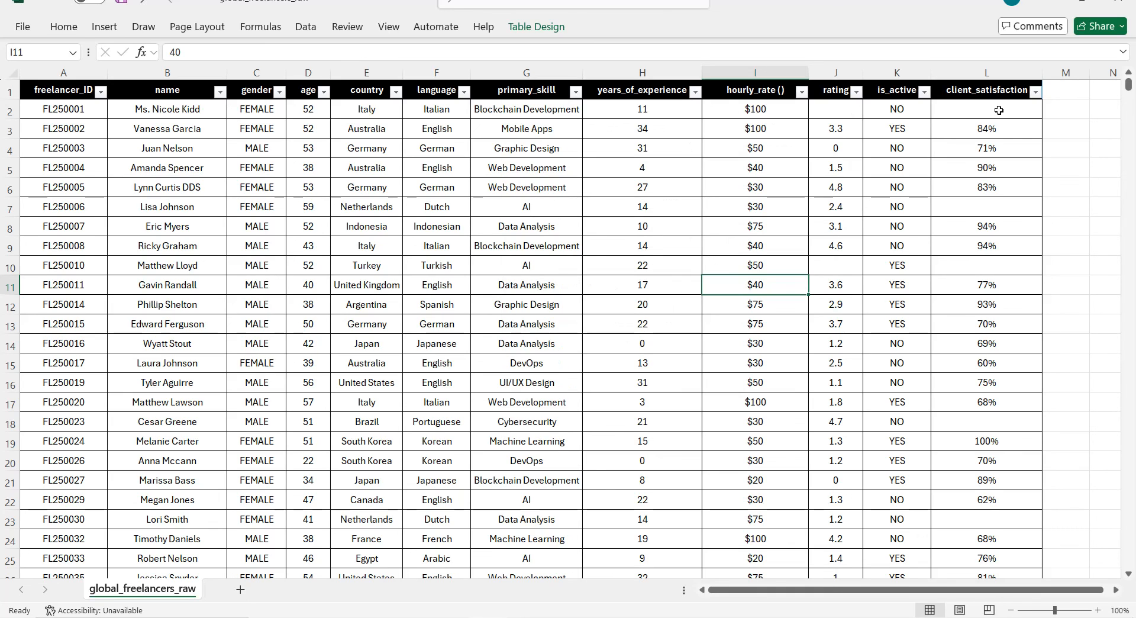